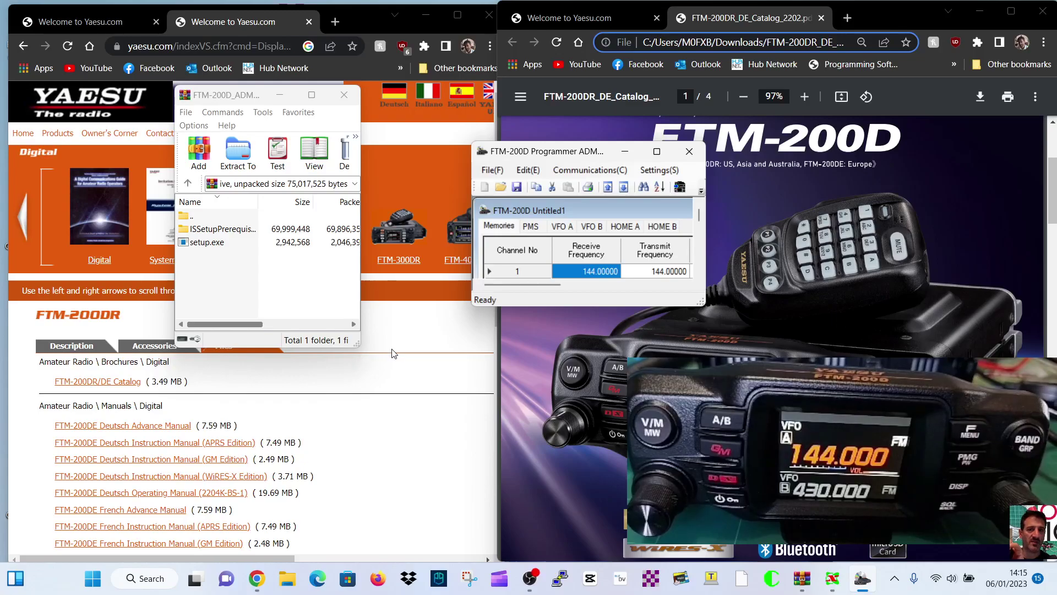
- Make the FTM-200D_ADMS-15_ENG.zip window taller and wider so sizes, packed sizes and types show
scroll(416, 364, down, 1)
scroll(417, 364, down, 5)
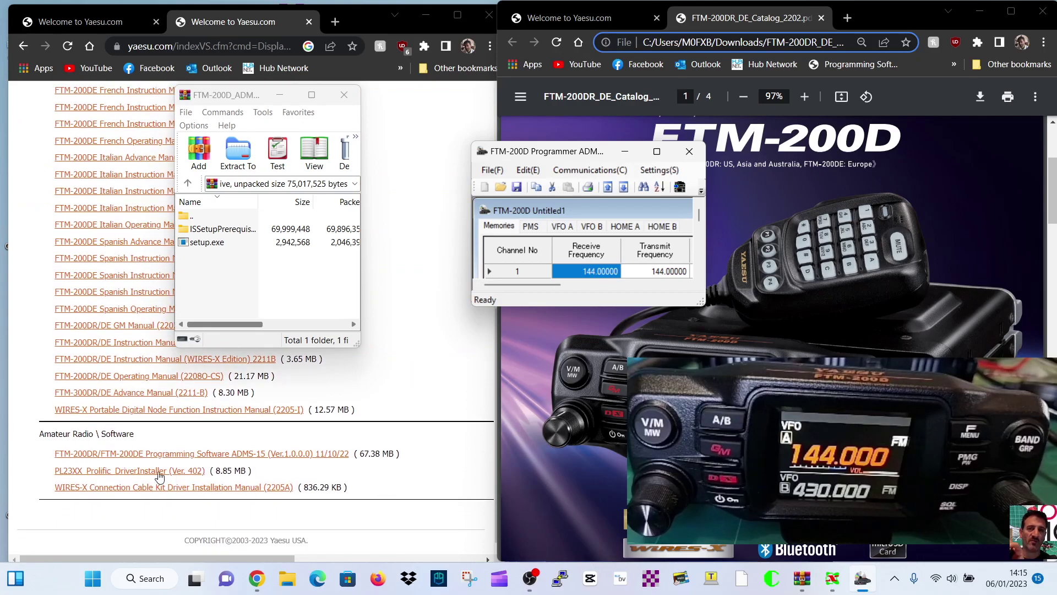
scroll(296, 446, up, 10)
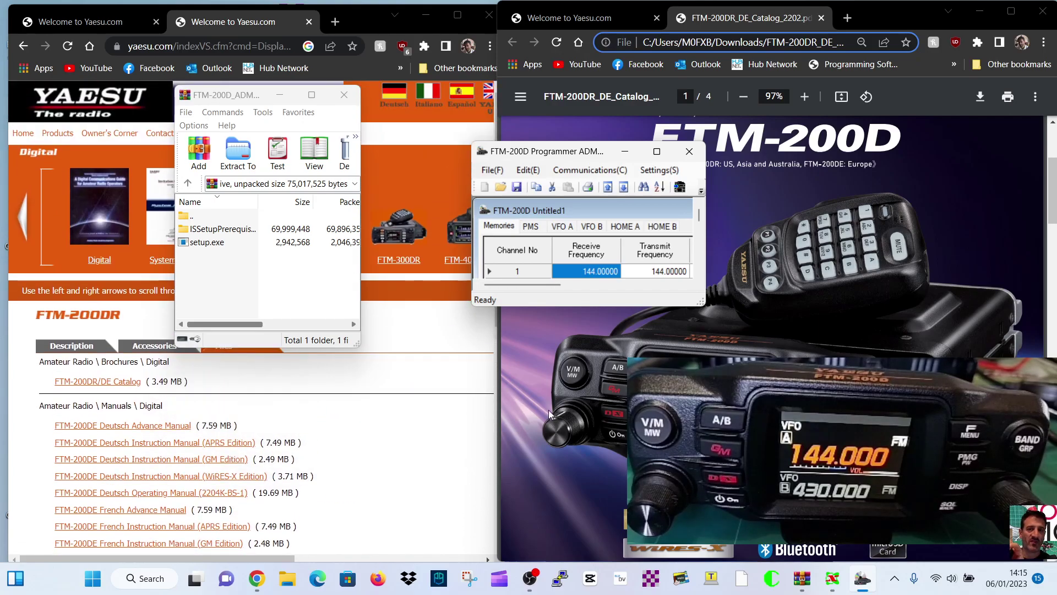
scroll(417, 352, down, 10)
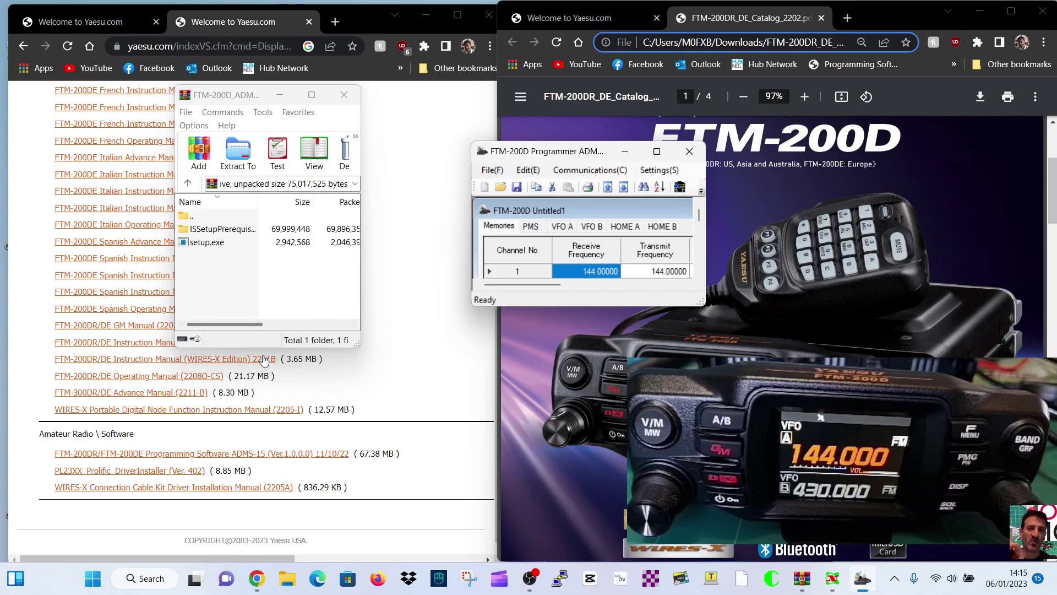
drag(266, 346, 292, 474)
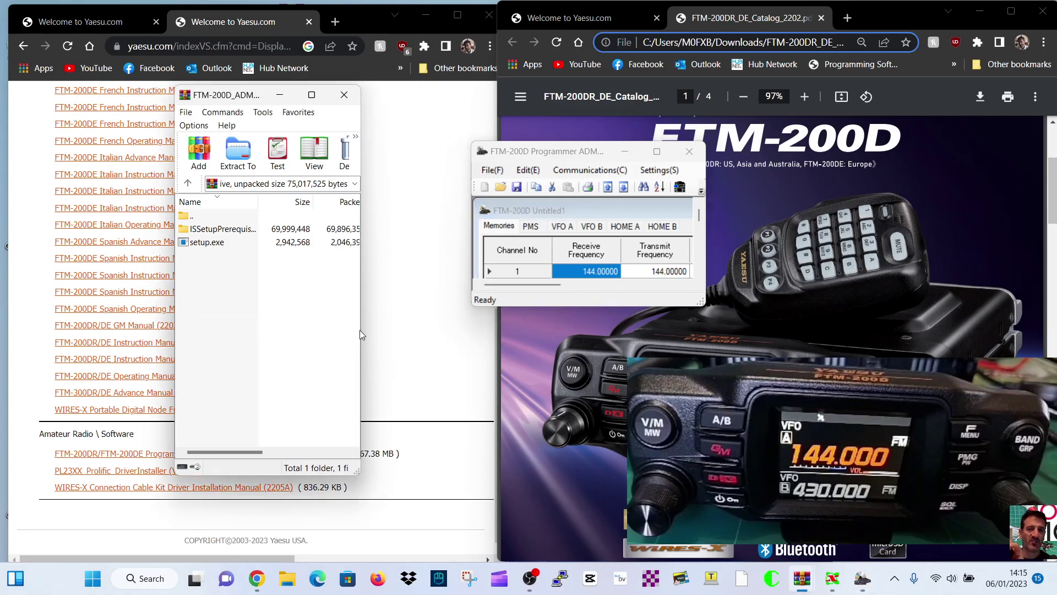
drag(365, 332, 466, 345)
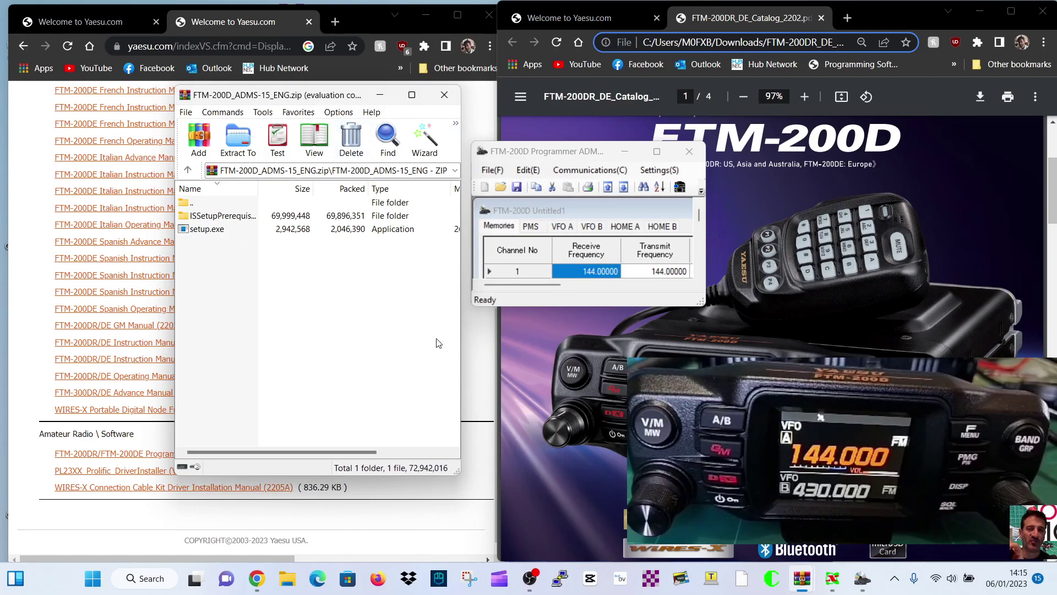
- Resize and reposition the ADMS-15 window so channels 1–20 and the offset, mode and DIG/ANALOG columns show
click(657, 152)
double_click(861, 10)
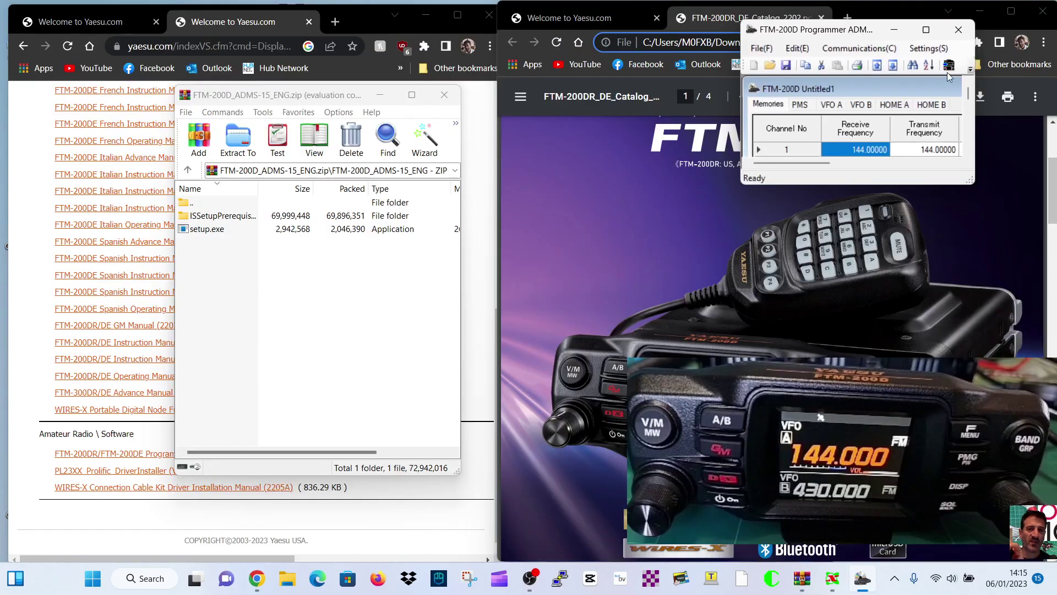
drag(881, 188, 881, 360)
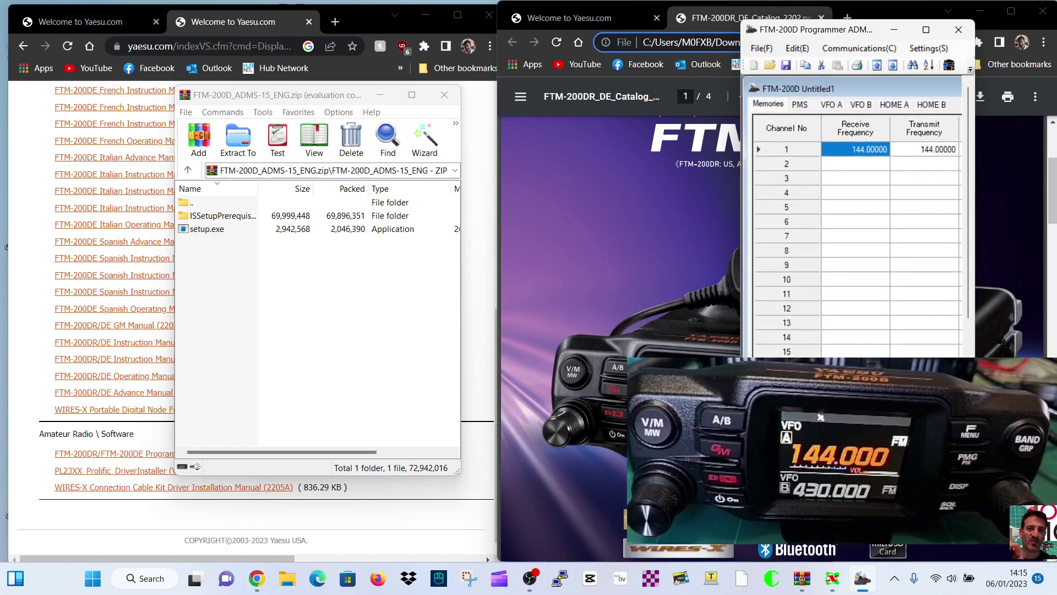
drag(742, 276, 401, 285)
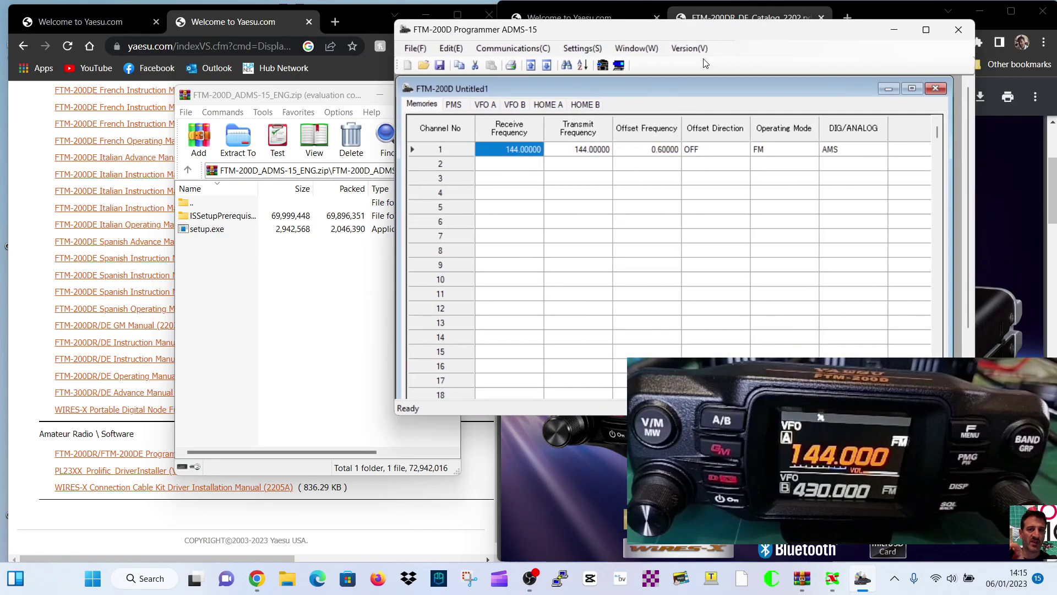
drag(413, 20, 395, 11)
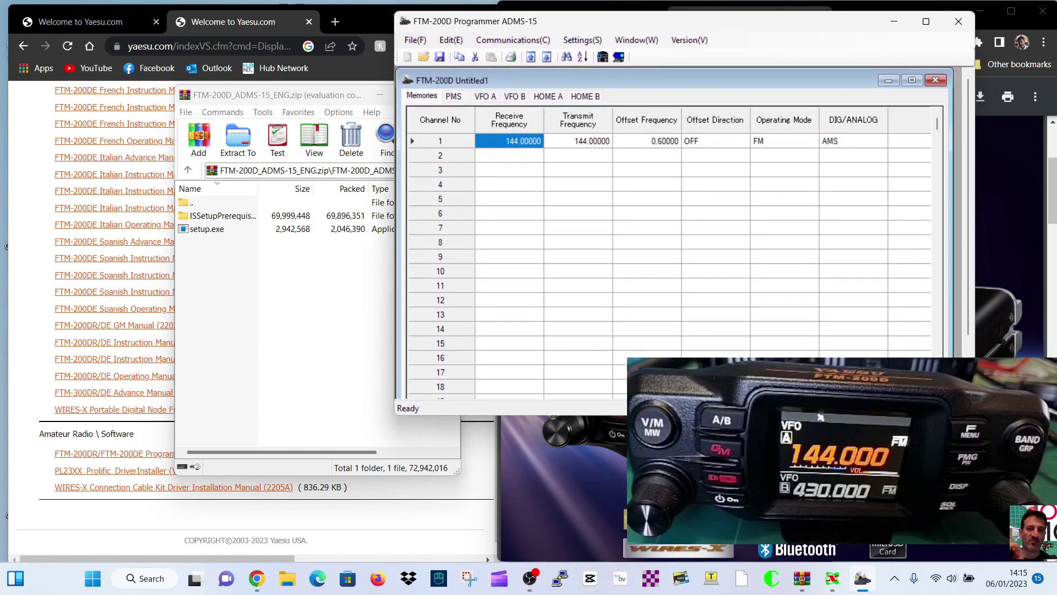
drag(798, 415, 798, 472)
drag(821, 31, 547, 86)
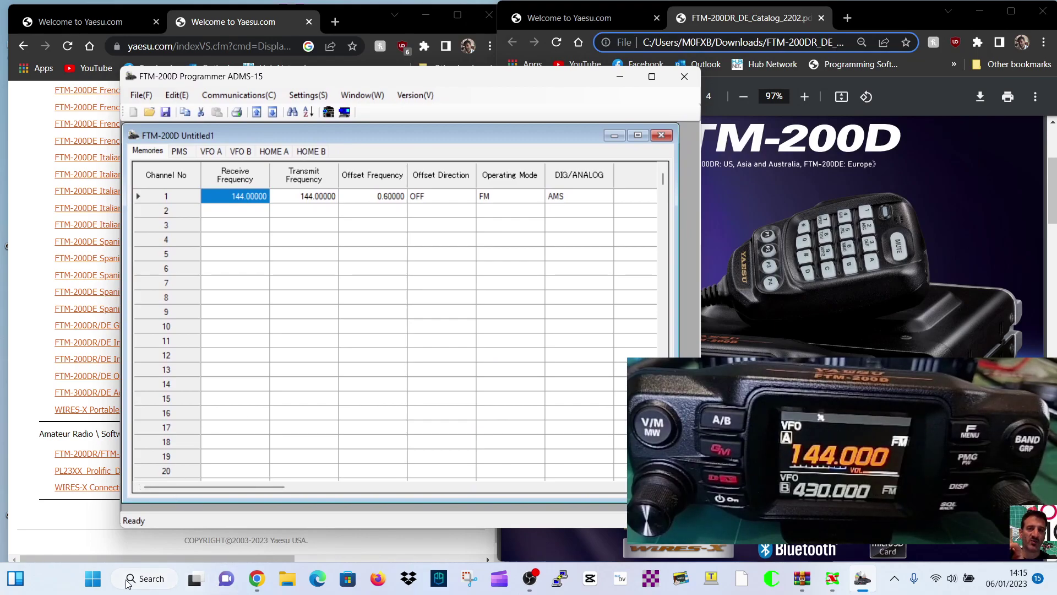
- Open Device Manager and expand Ports to find the Prolific COM14 cable
right_click(95, 582)
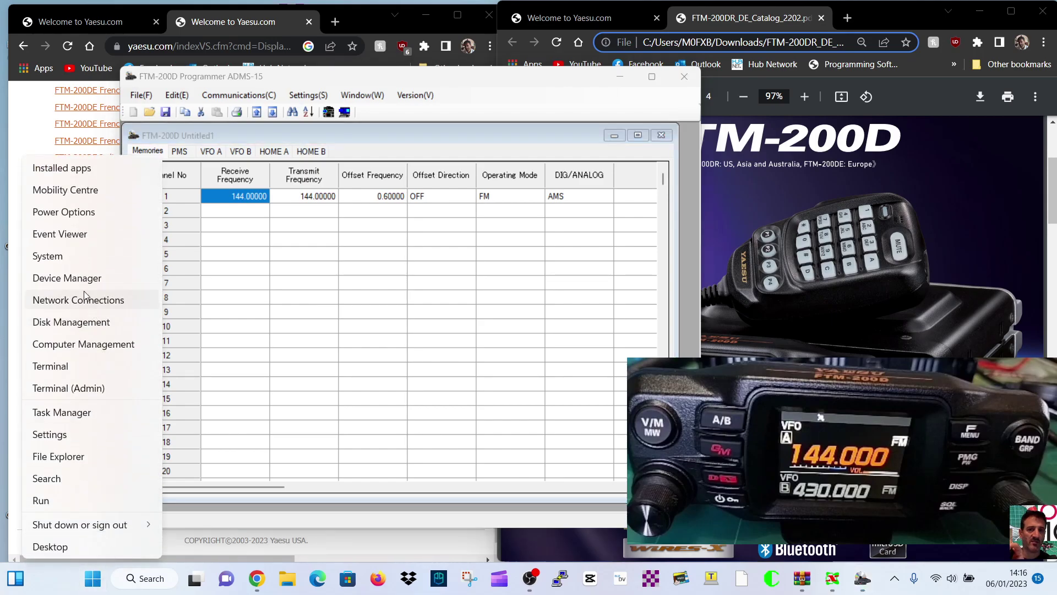
click(80, 284)
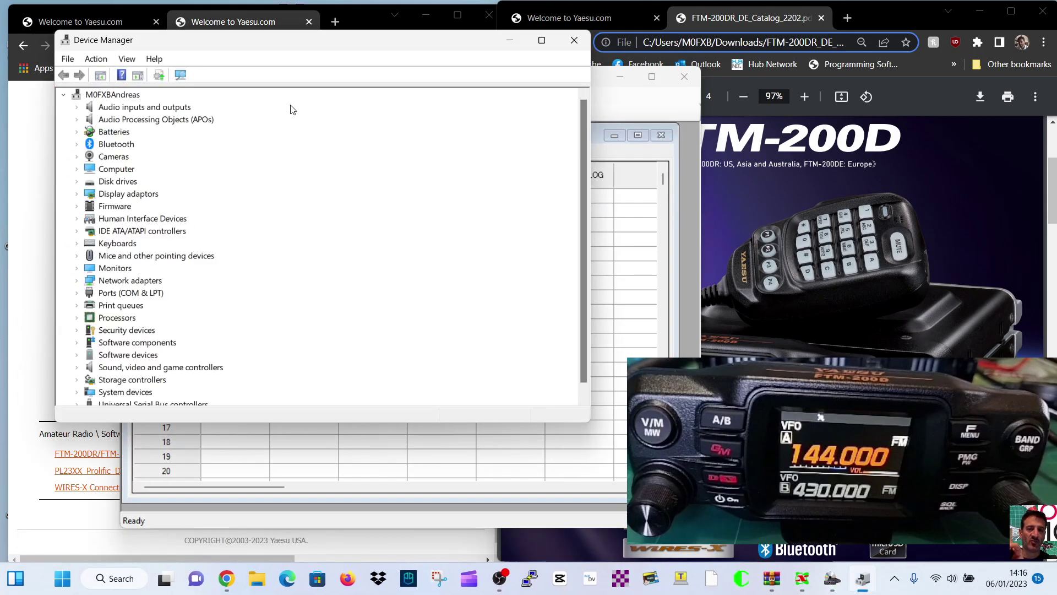
drag(325, 43, 325, 106)
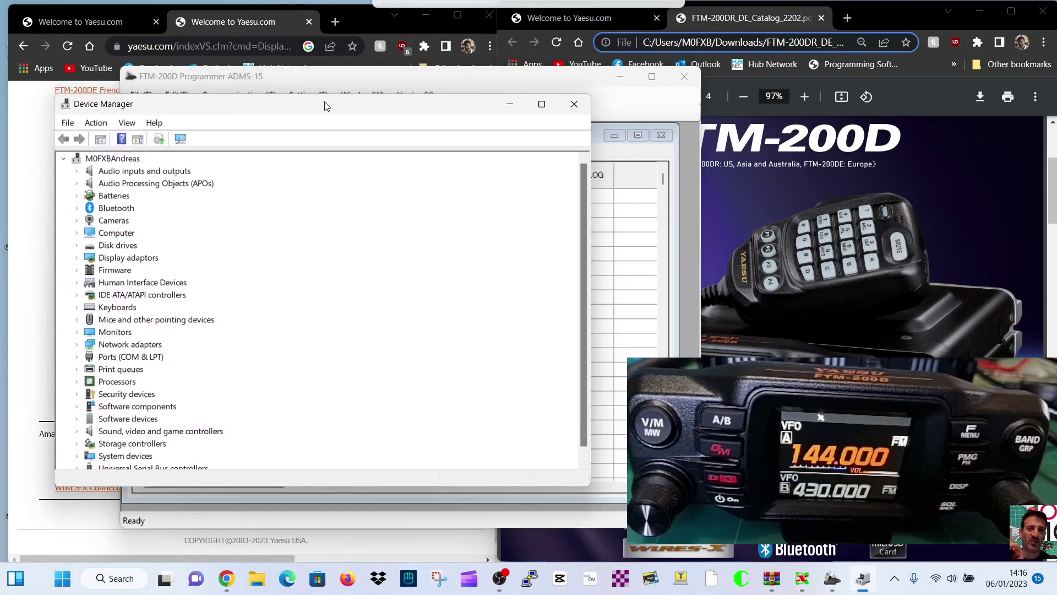
click(153, 357)
double_click(153, 358)
- Browse the drivers available for the Prolific COM14 port, then close the update wizard
right_click(201, 373)
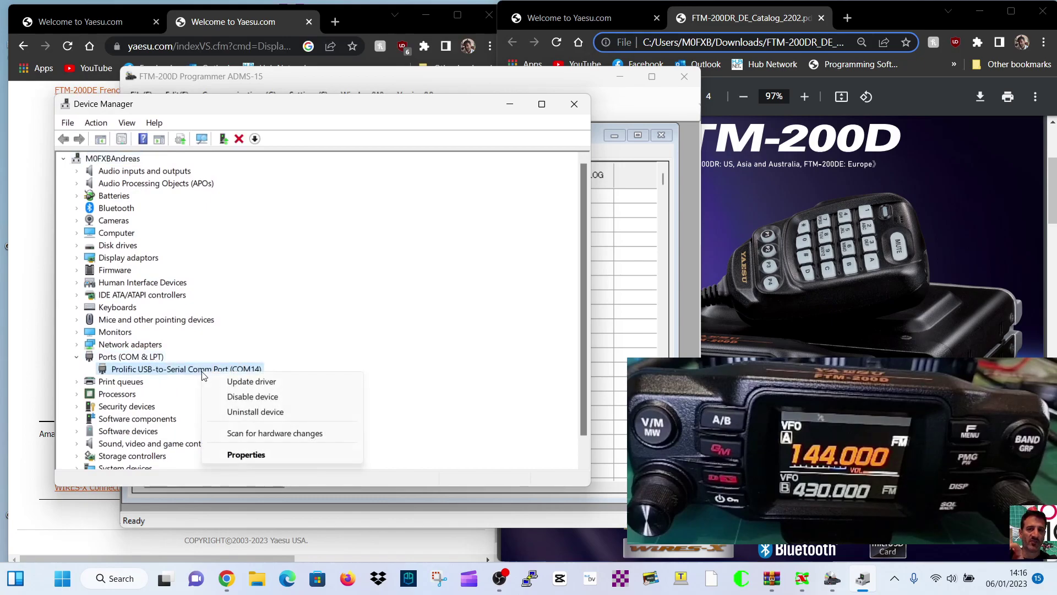
click(278, 383)
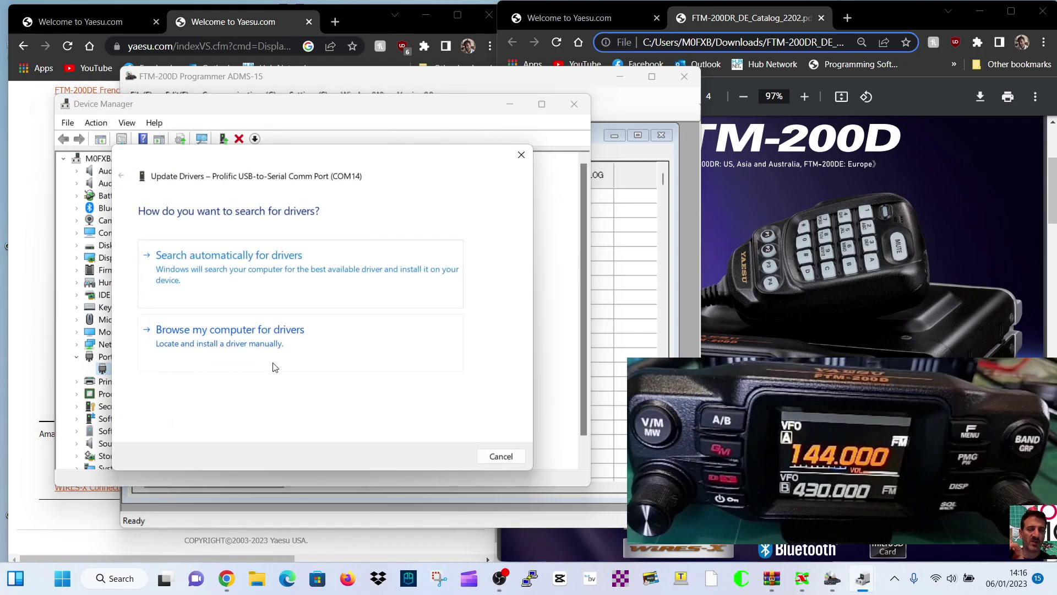
click(261, 344)
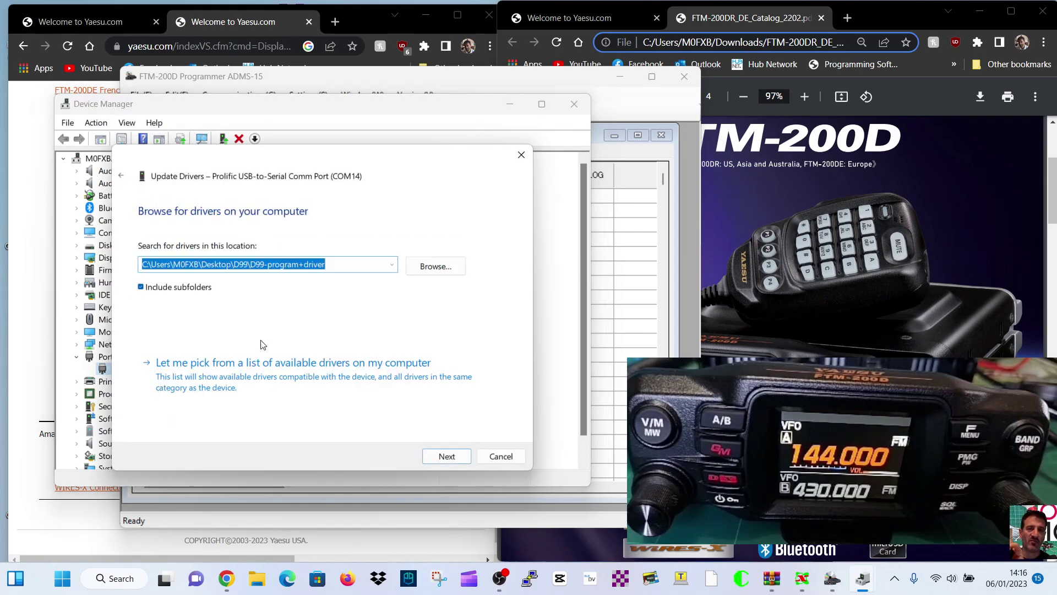
click(253, 377)
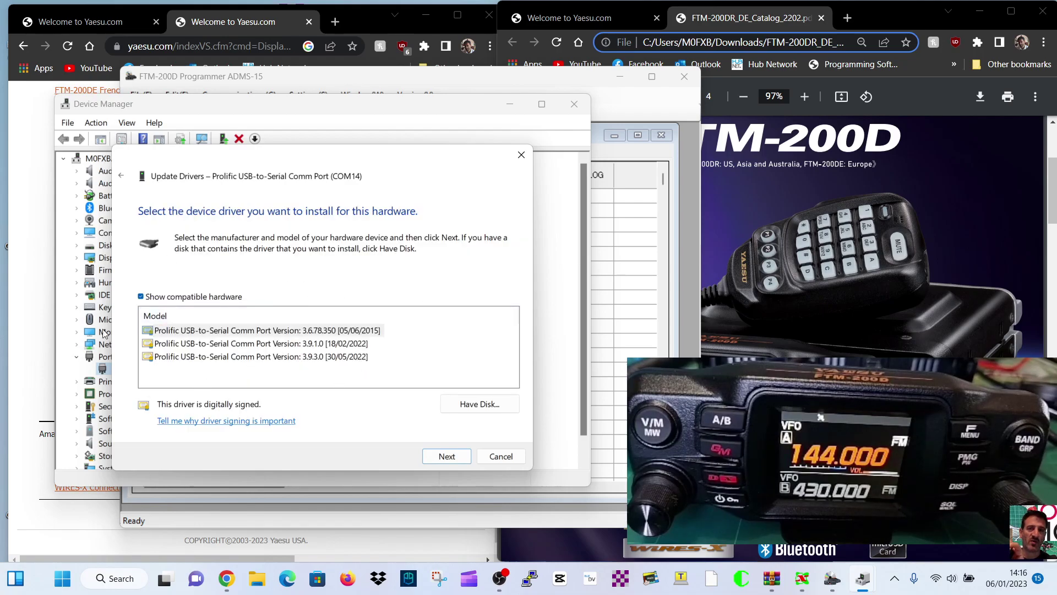
click(520, 156)
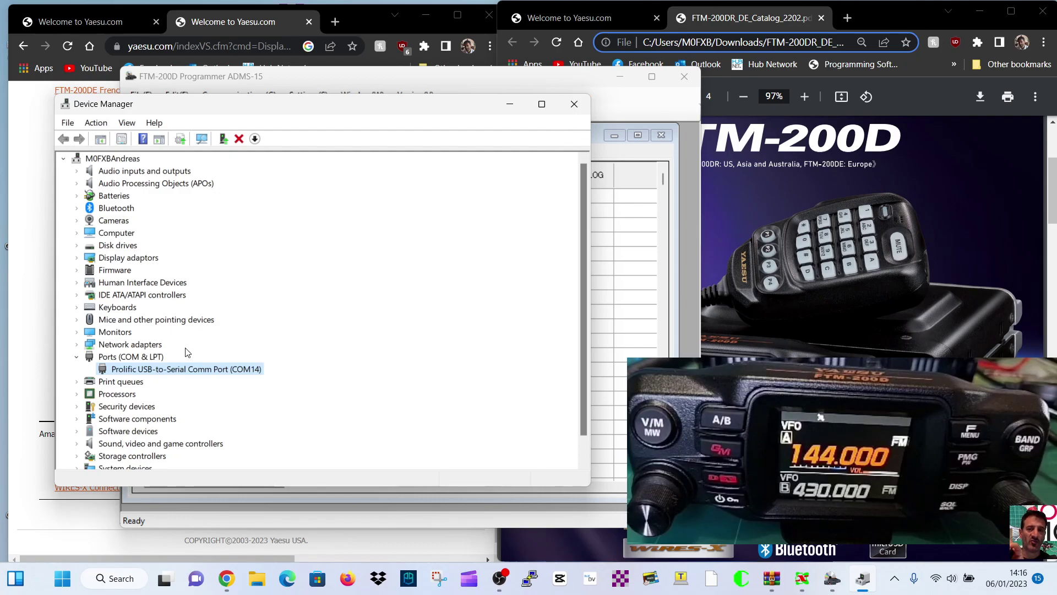
- Close Device Manager and move the programmer window left beside the catalog
click(574, 104)
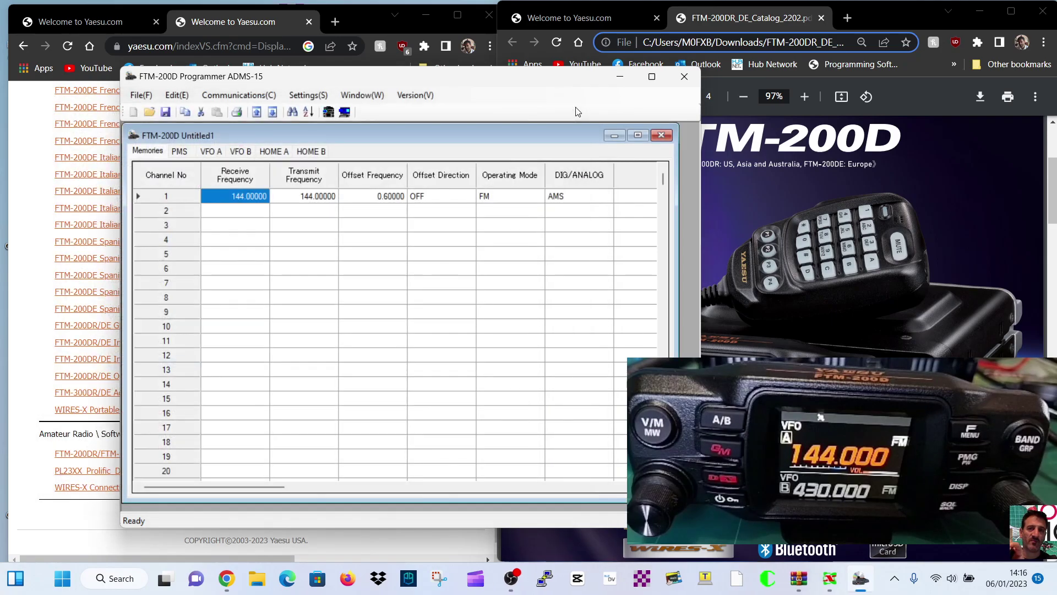
drag(515, 86, 478, 97)
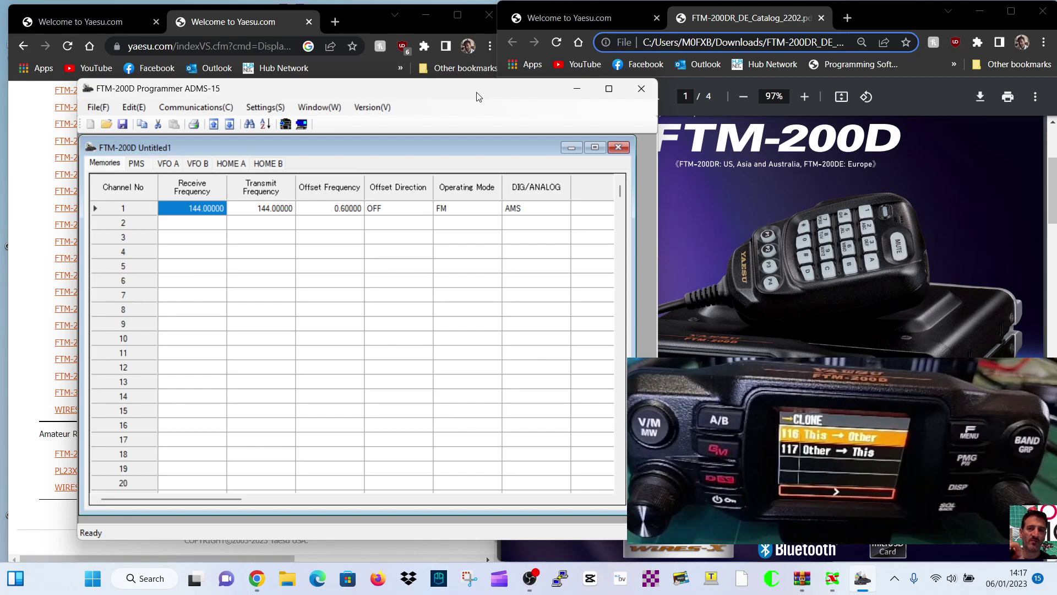
- Choose COM14 as the communication port, after confirming the Prolific cable's number in Device Manager
click(255, 109)
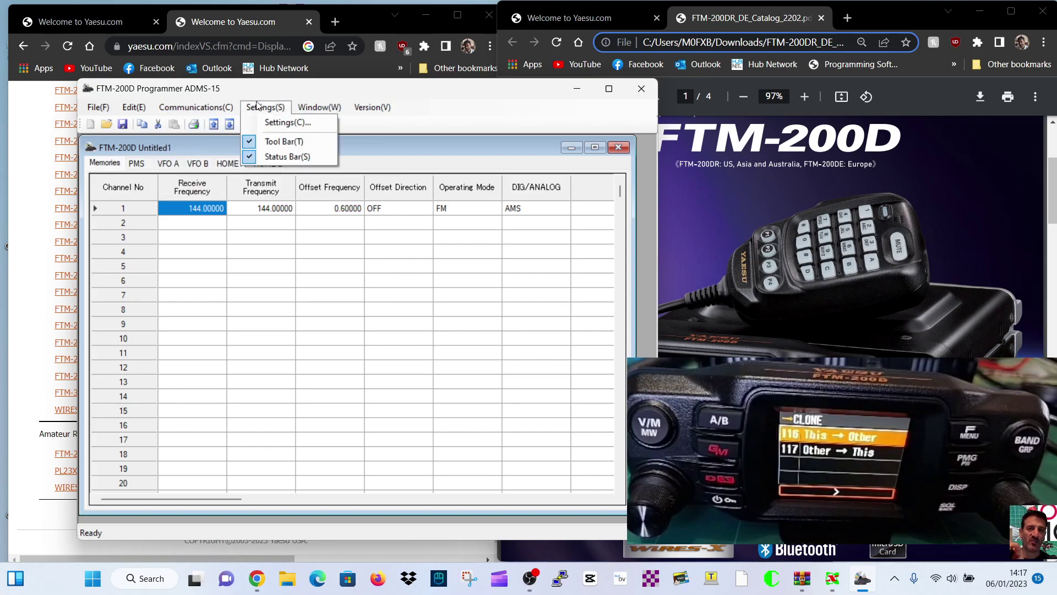
mouse_move(192, 110)
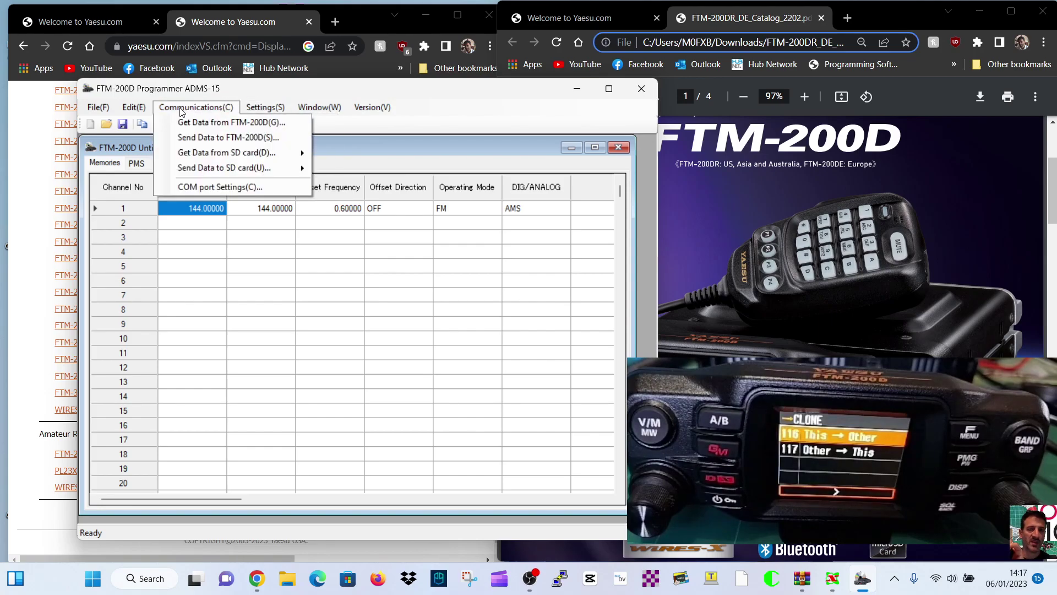
click(215, 187)
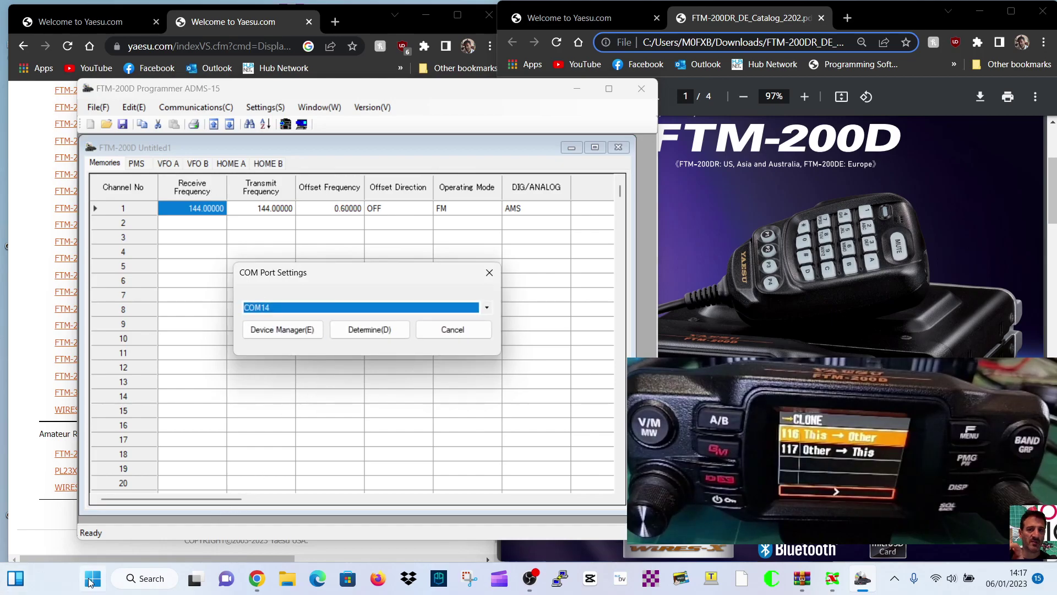
right_click(93, 577)
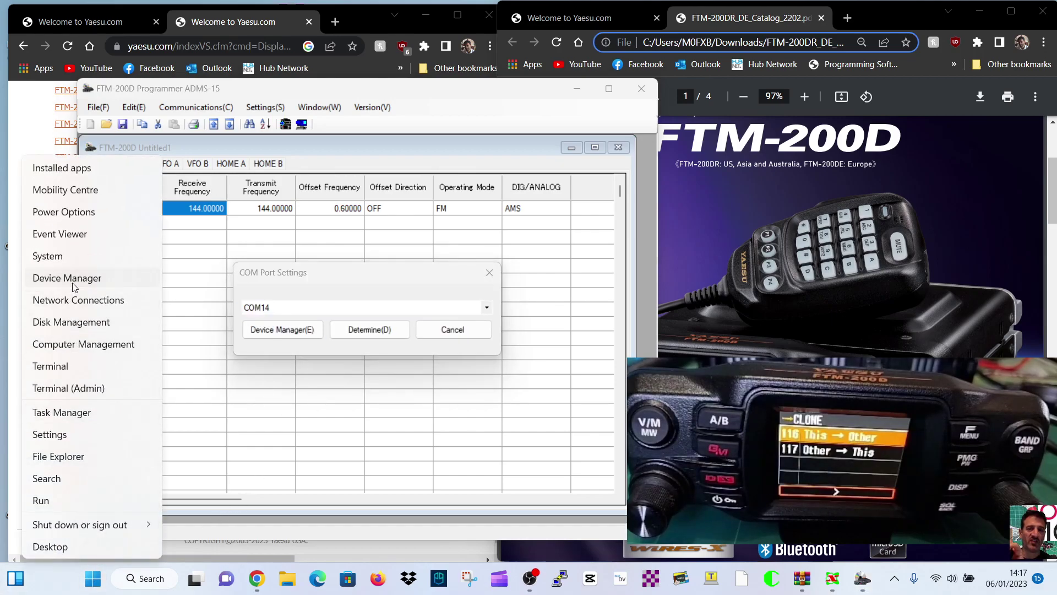
click(71, 278)
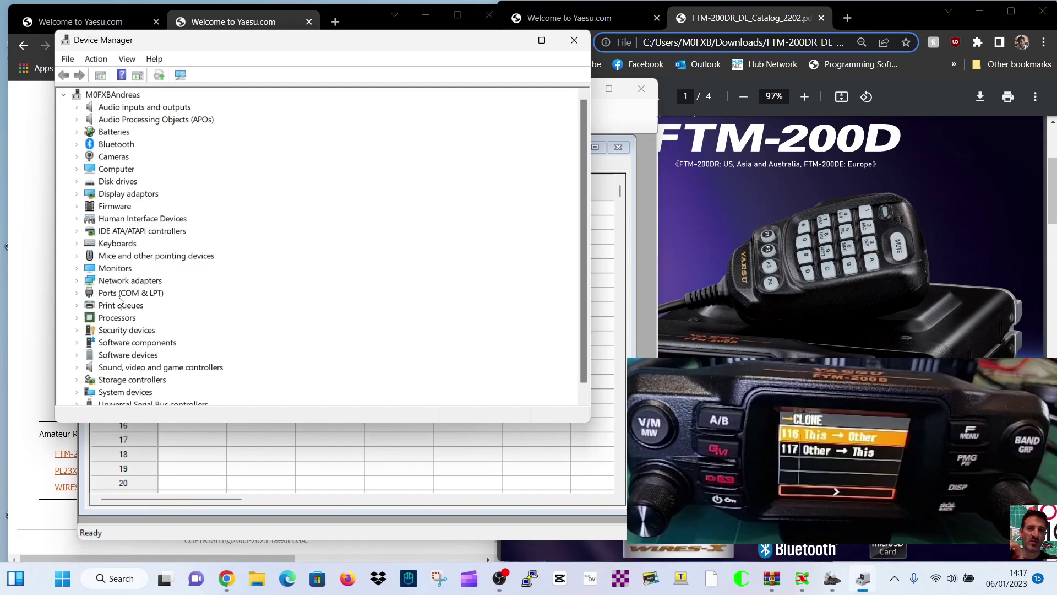
double_click(119, 295)
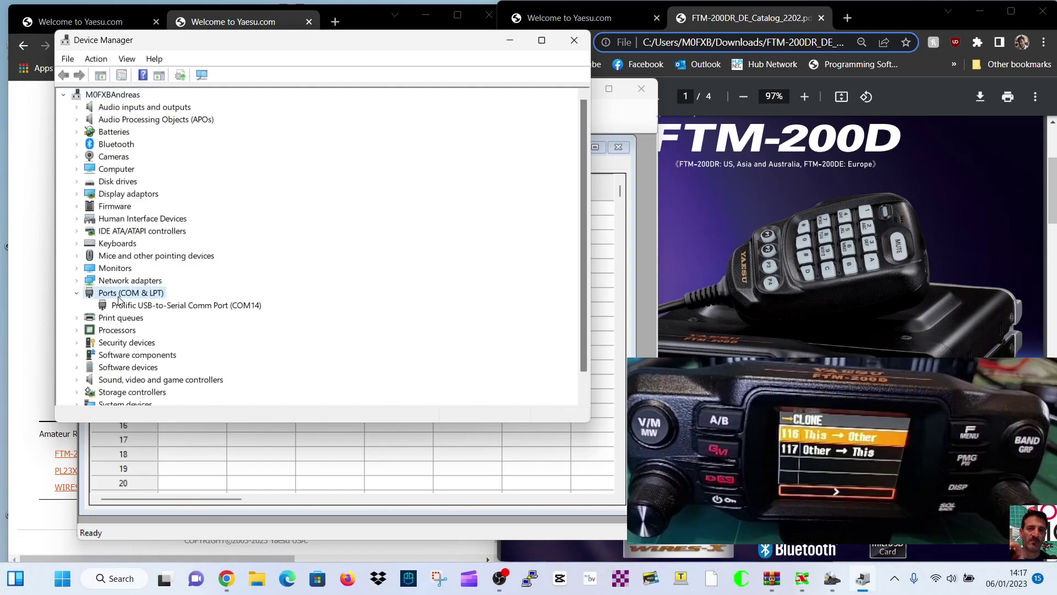
click(511, 40)
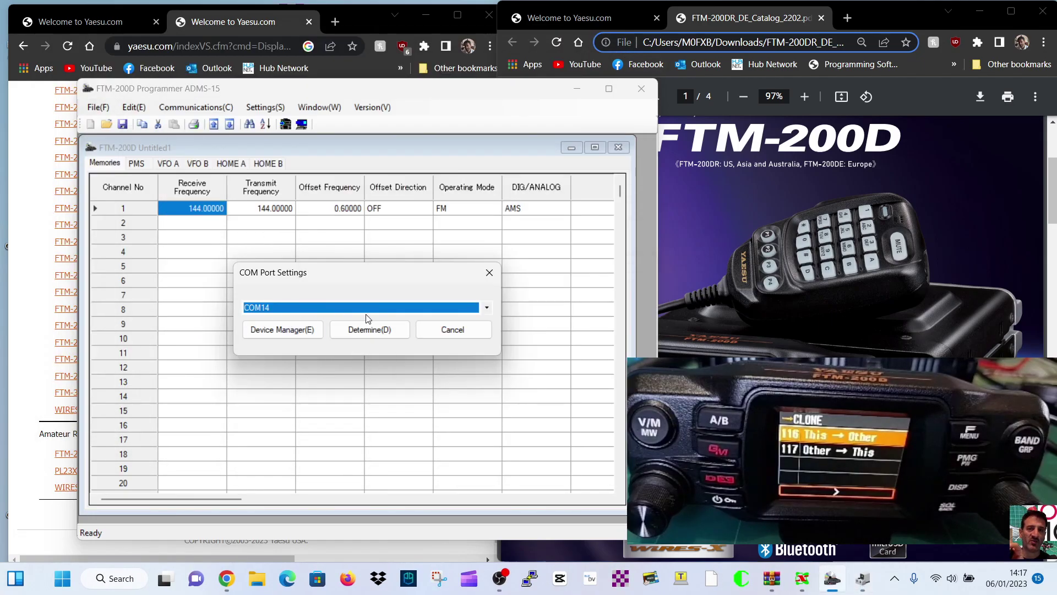
click(375, 330)
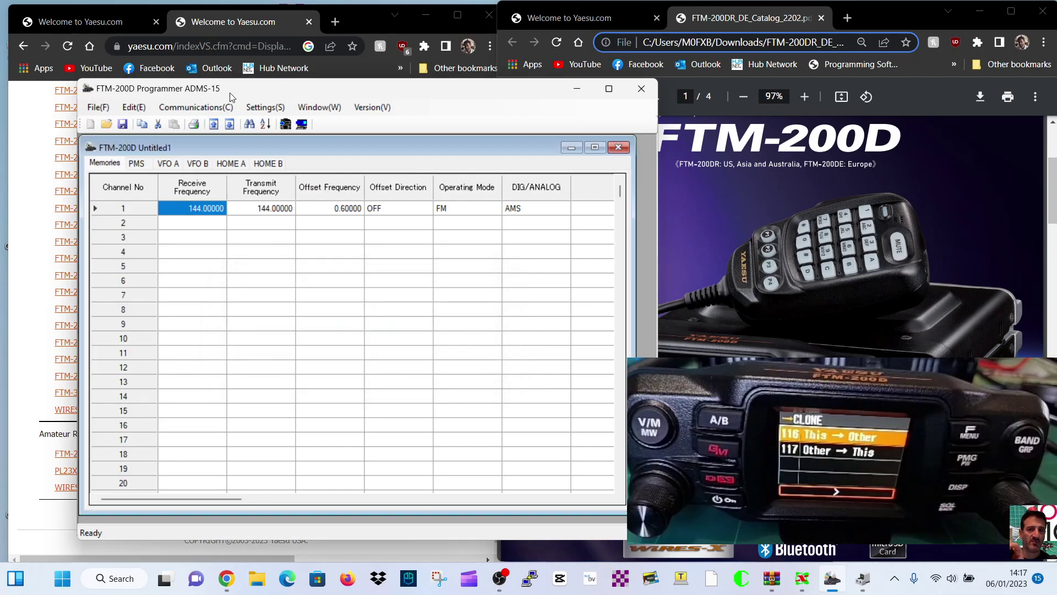
click(182, 111)
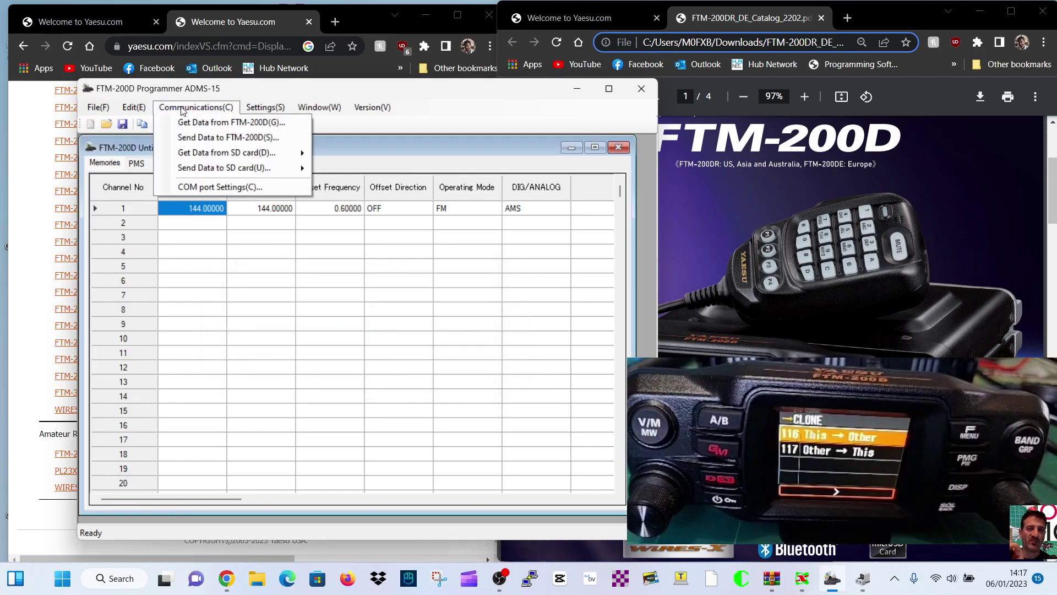
- Get data from the FTM-200D in clone mode and close the completed download
click(226, 124)
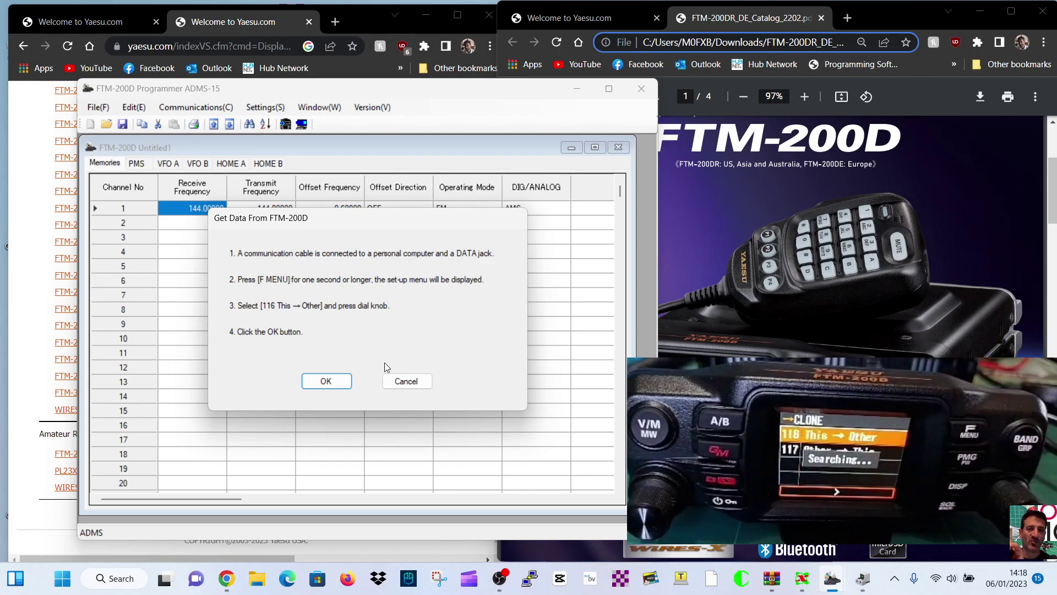
click(326, 382)
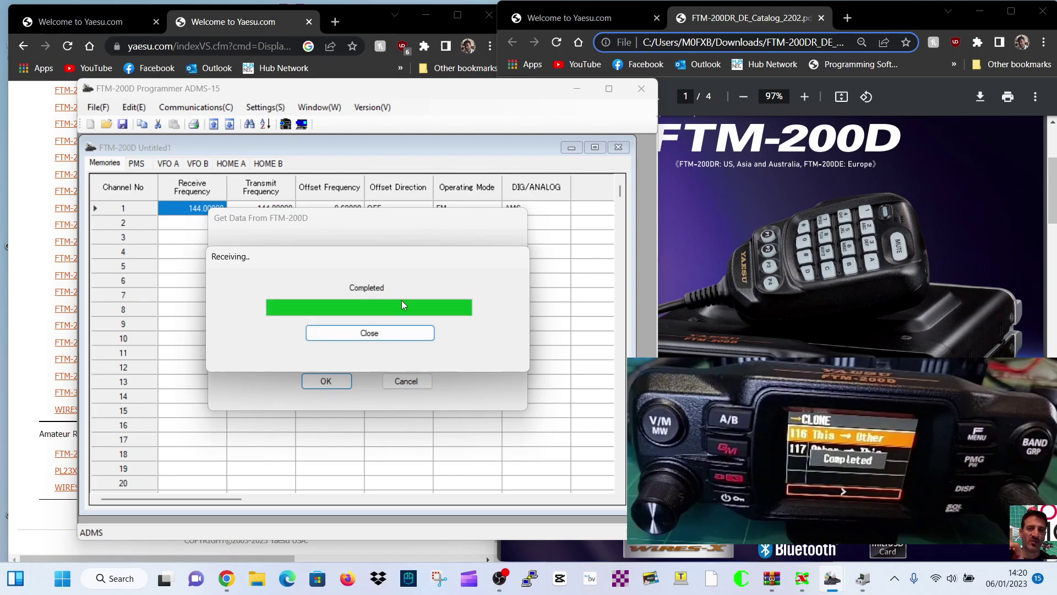
click(378, 331)
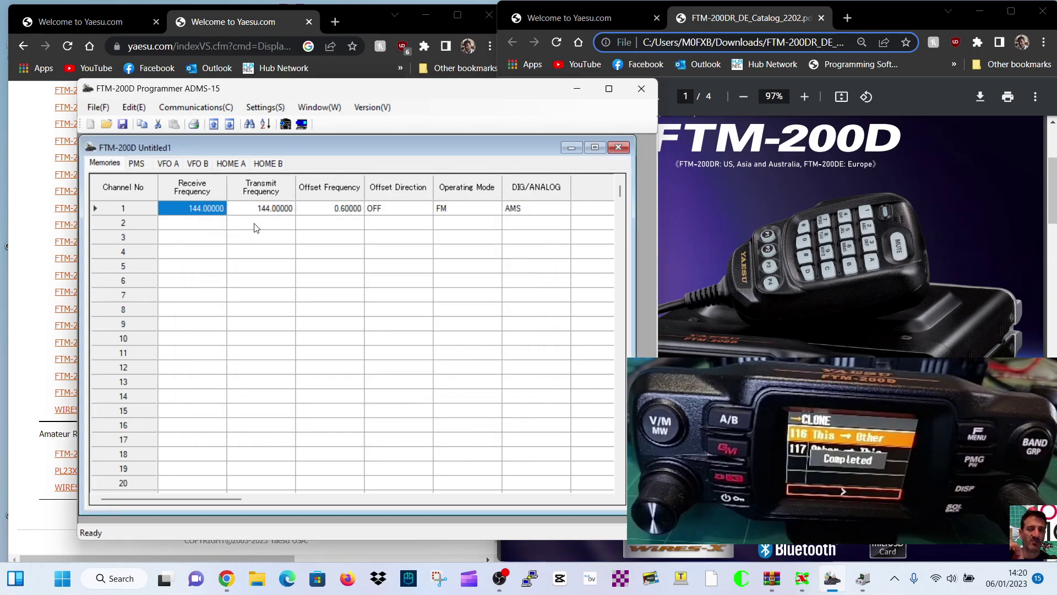
click(137, 164)
click(111, 163)
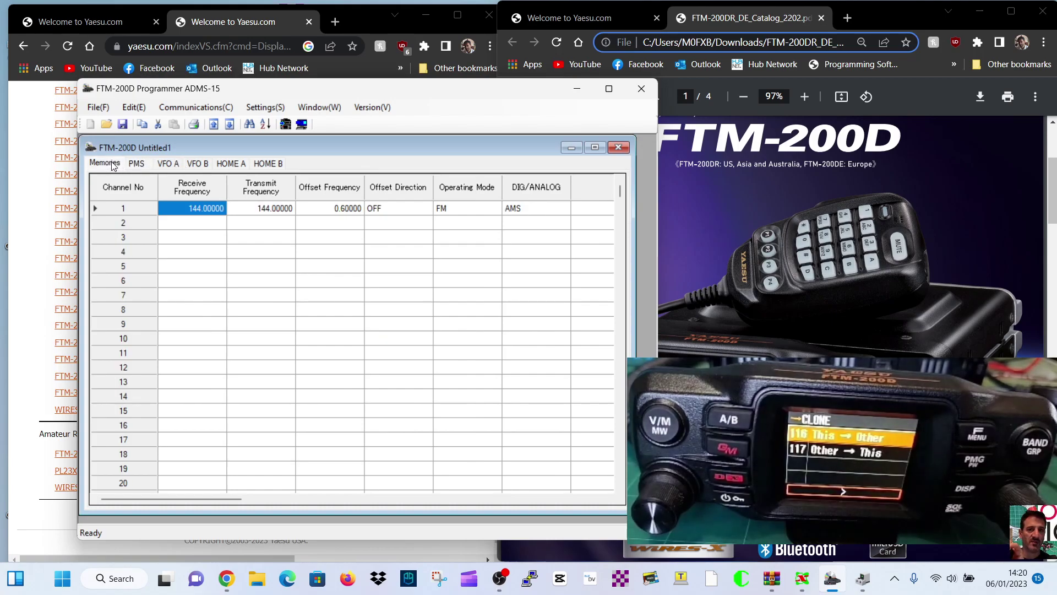
click(266, 108)
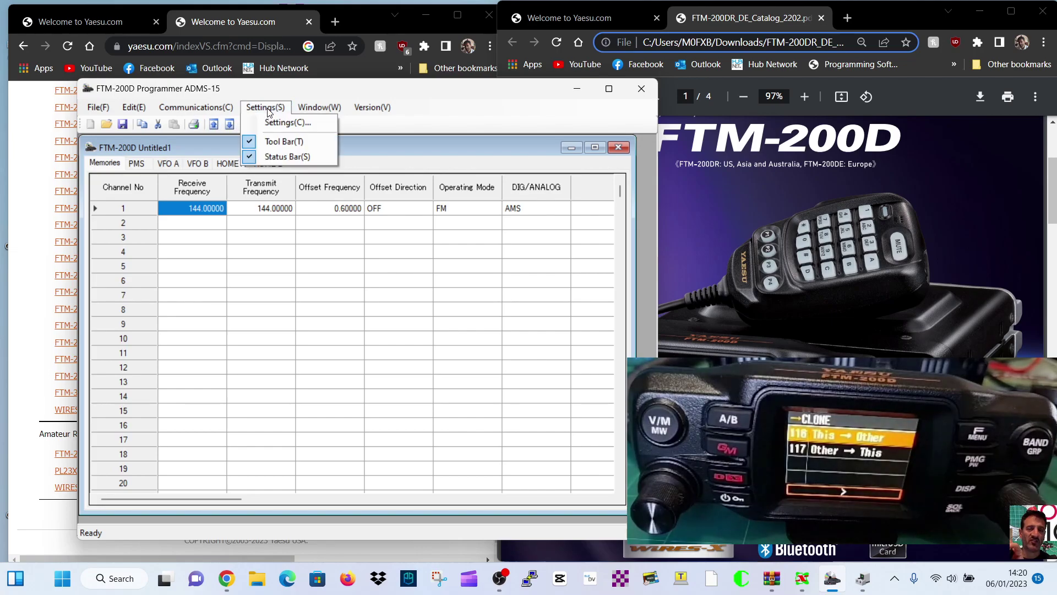
click(273, 122)
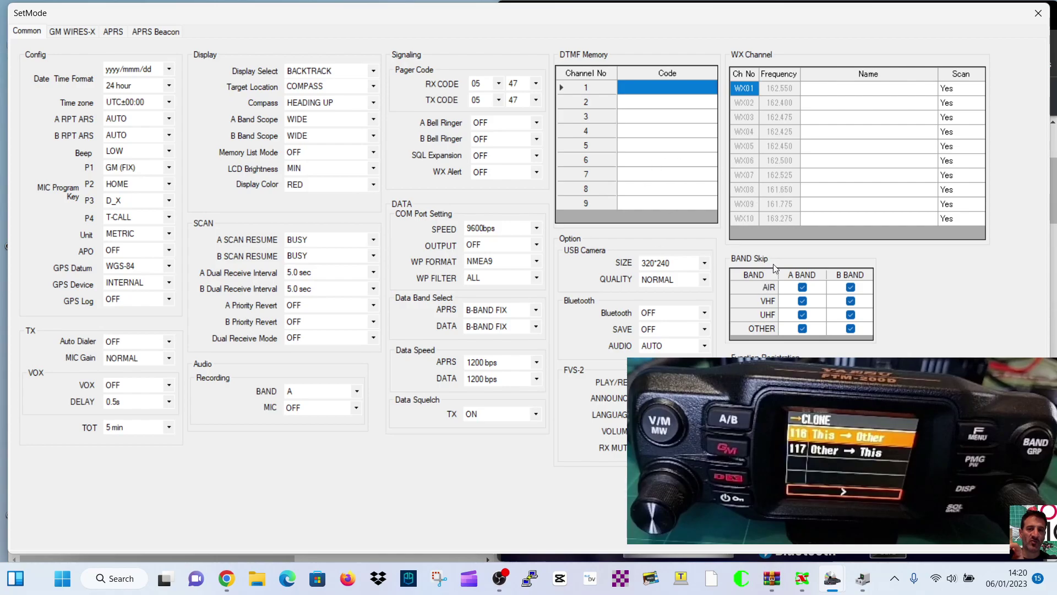
click(1038, 14)
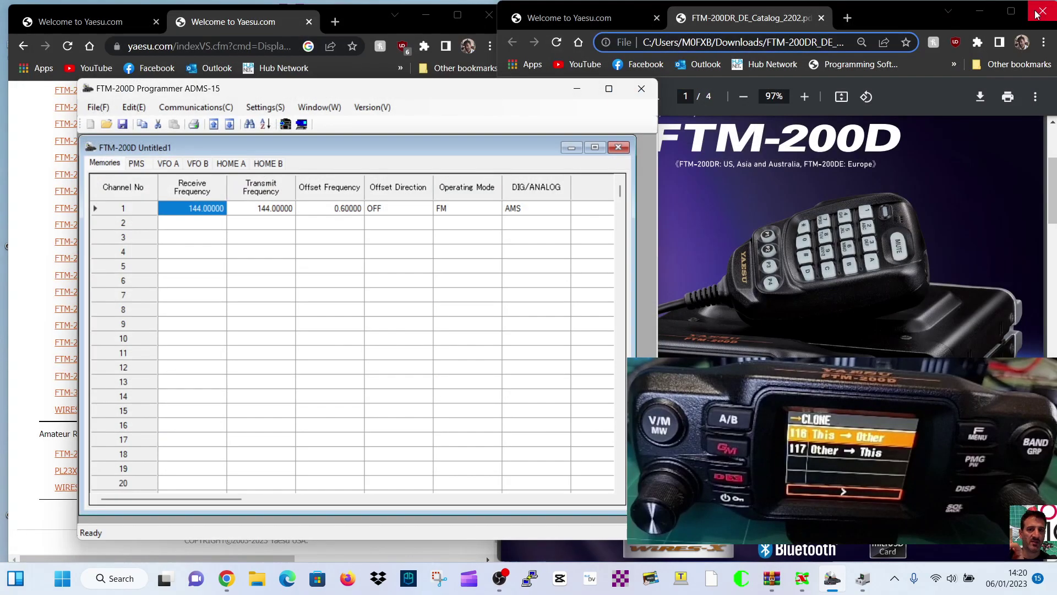
- Enter 434.550 as channel 2's receive frequency, keeping 0.00000 offset, direction OFF and FM mode
click(188, 223)
click(186, 223)
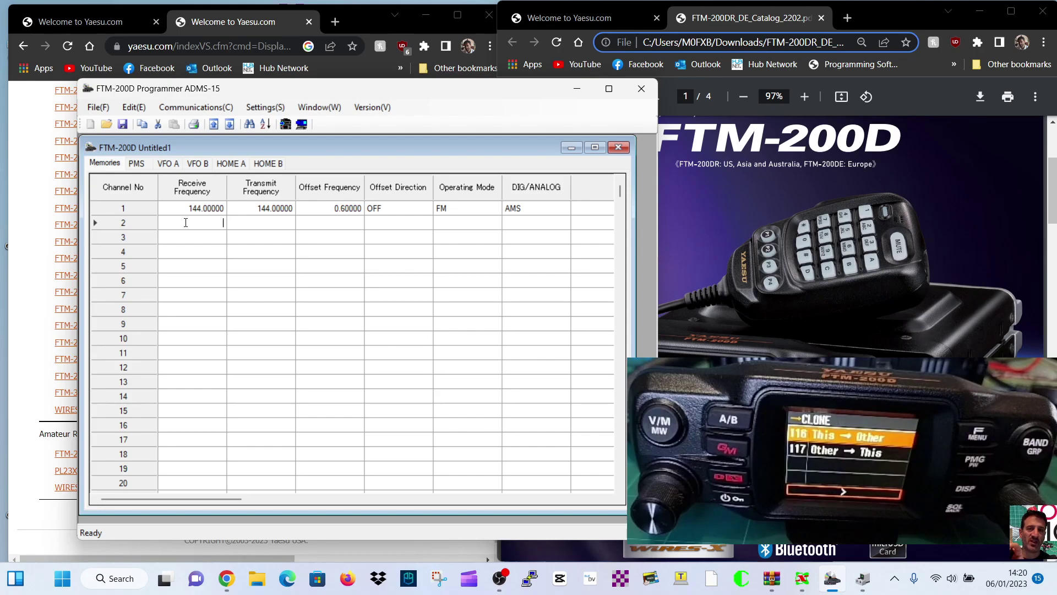
text(434.550)
click(235, 225)
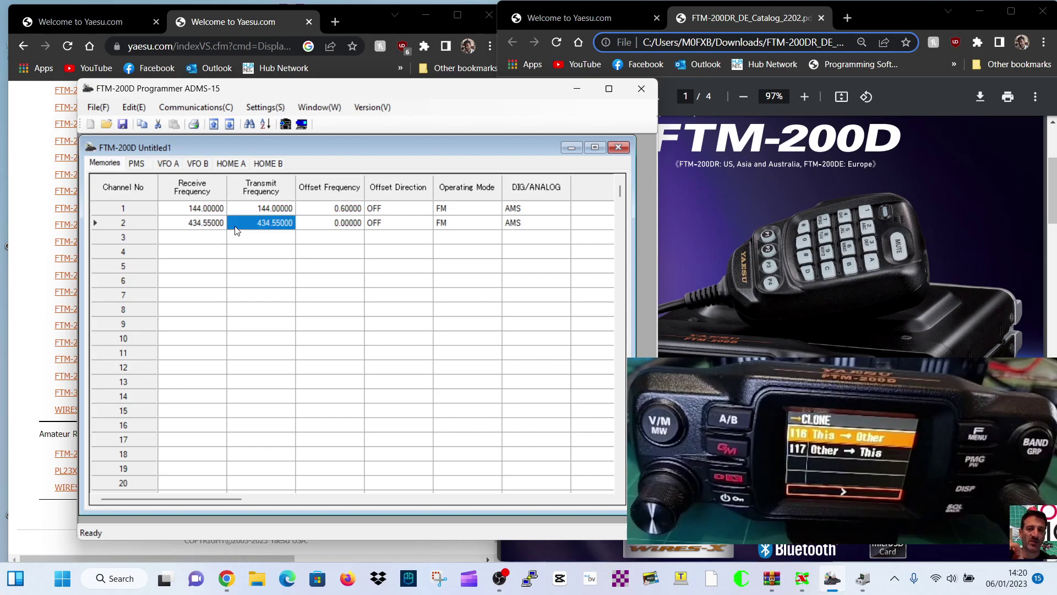
click(353, 223)
click(352, 221)
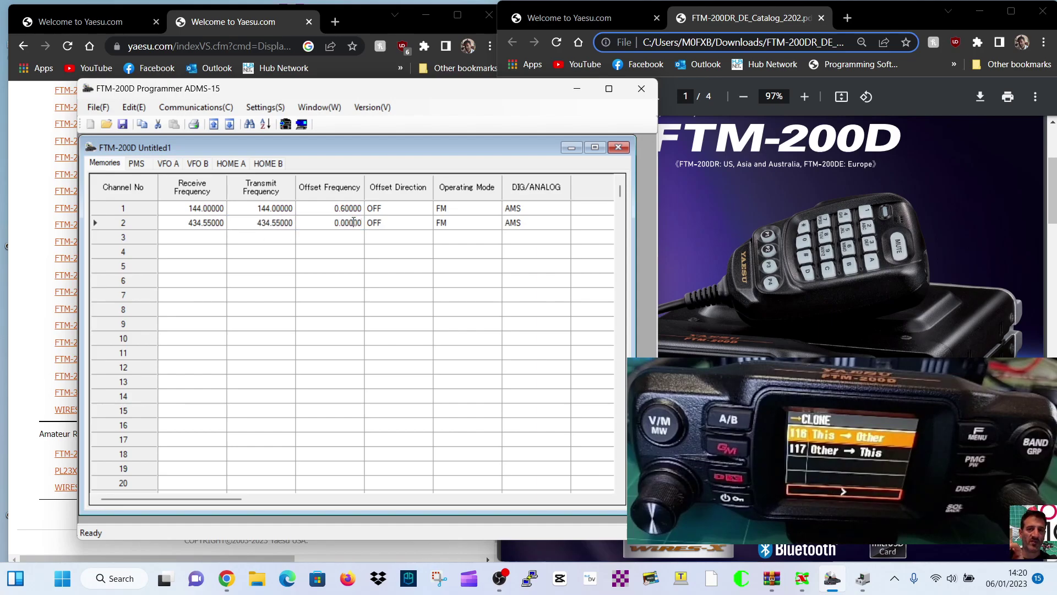
click(392, 226)
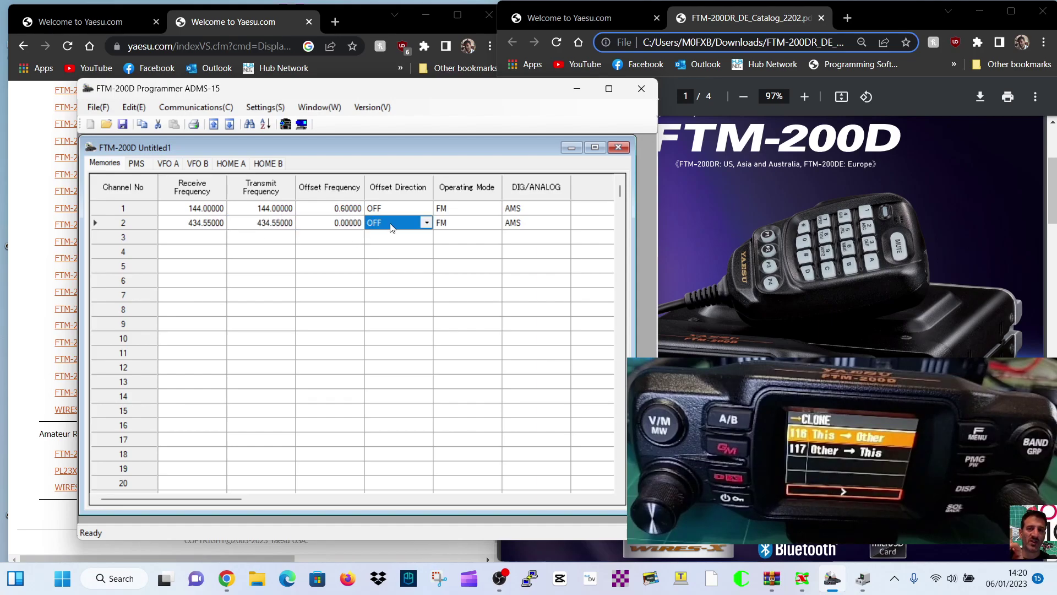
click(427, 223)
click(427, 223)
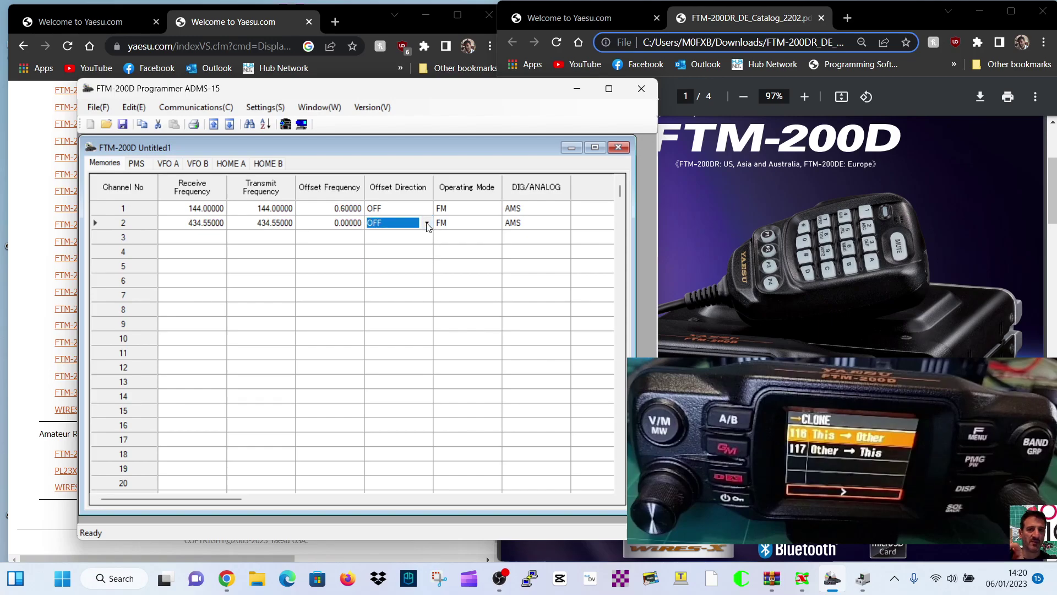
click(472, 227)
- Keep channel 2 in FM, widen the window, and set its tone mode to TONE
click(495, 223)
click(496, 223)
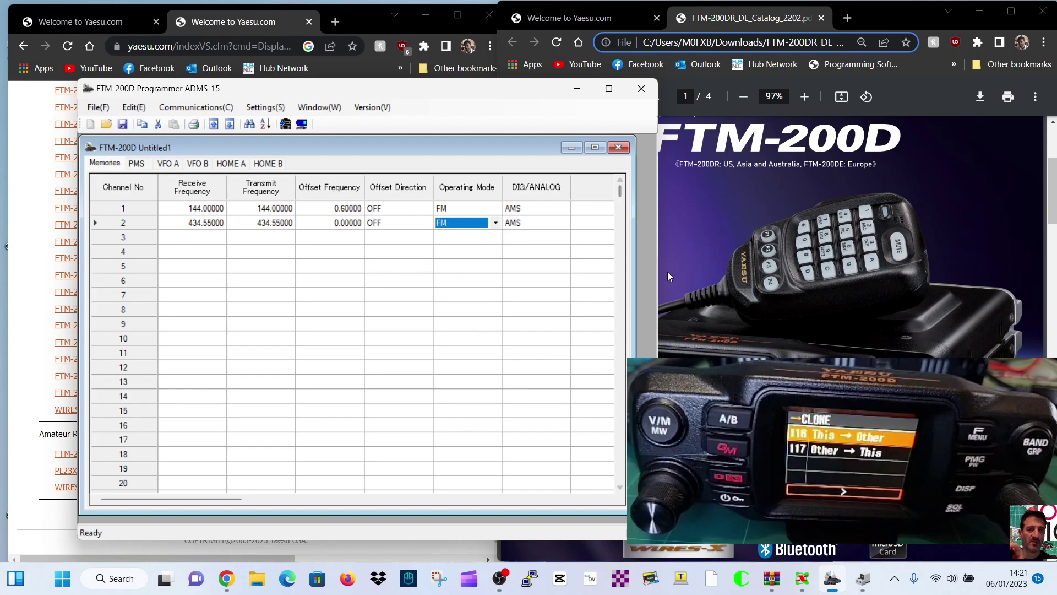
drag(662, 274, 985, 232)
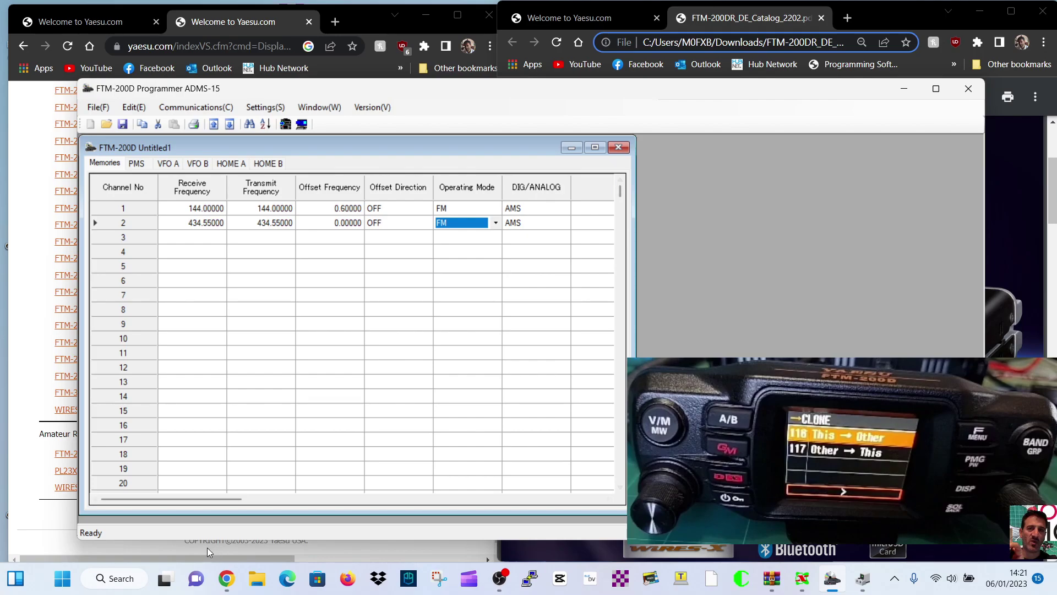
drag(202, 496, 342, 494)
click(370, 222)
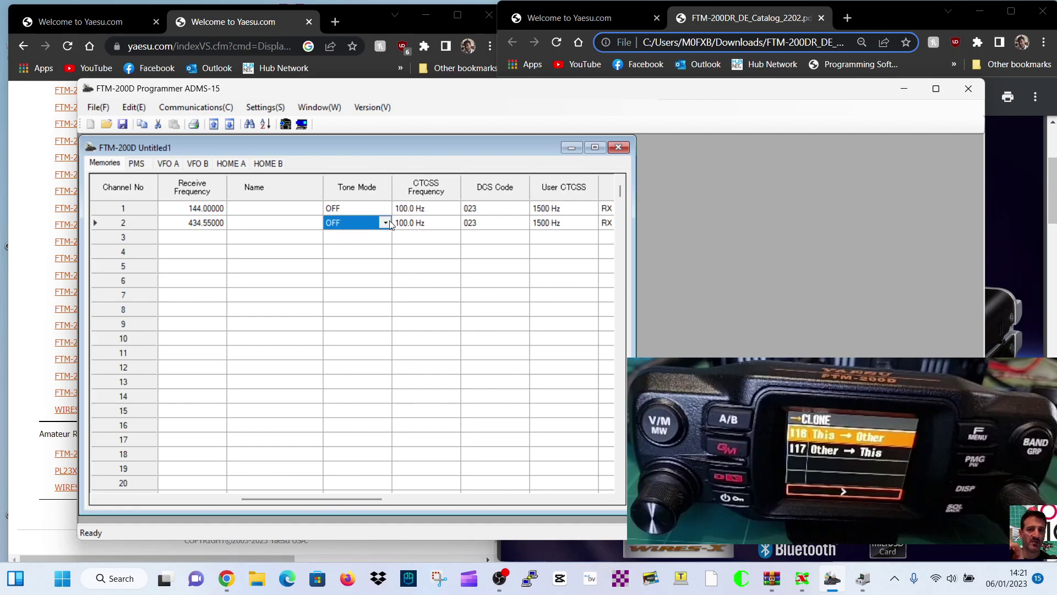
click(387, 222)
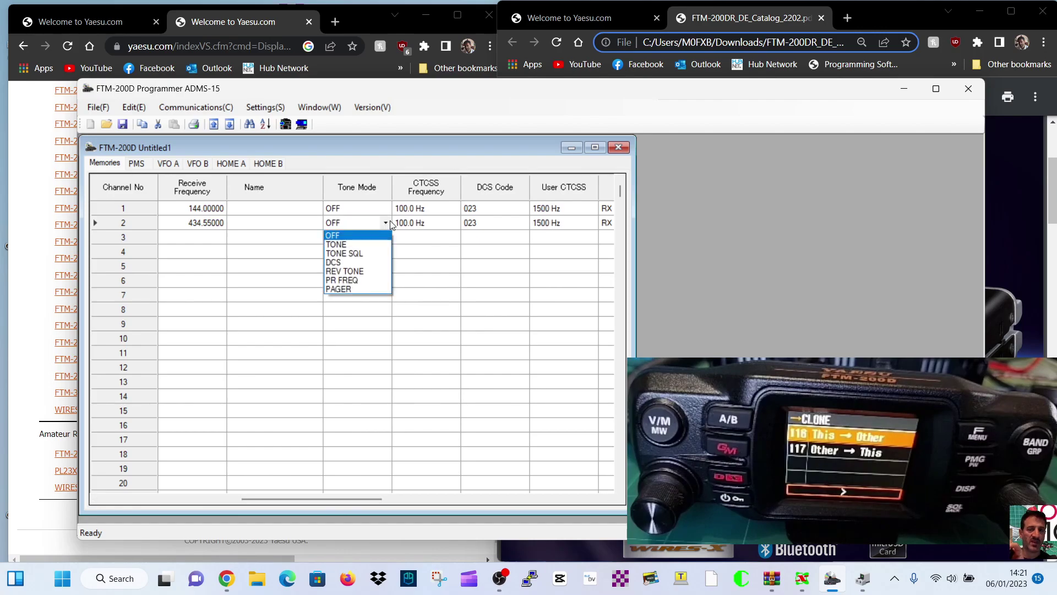
click(379, 250)
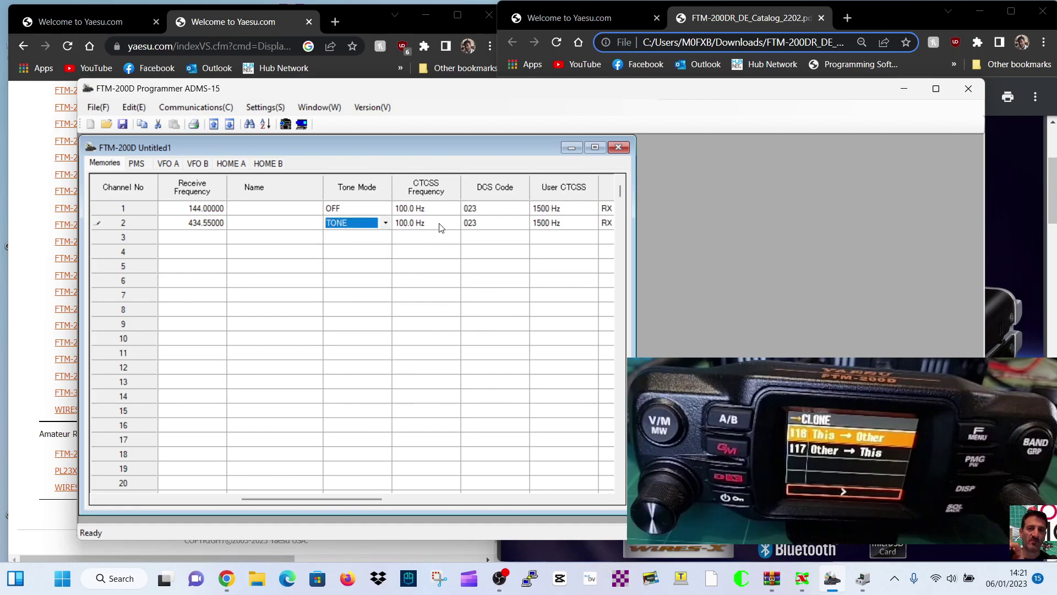
- Set channel 2's CTCSS tone to 77.0 Hz
click(439, 225)
click(444, 224)
click(453, 223)
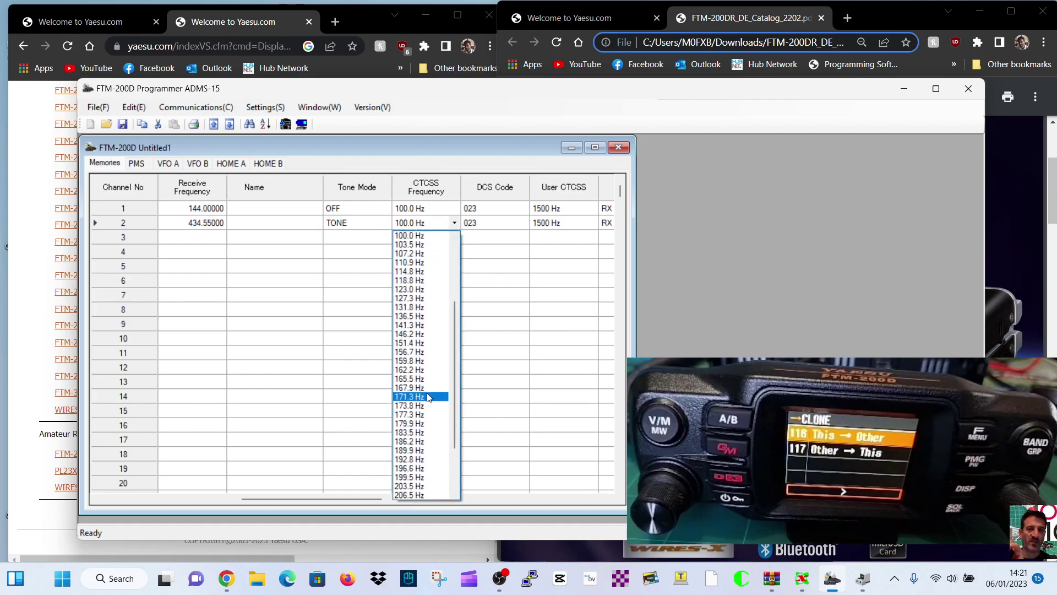
drag(453, 344, 455, 280)
click(423, 275)
drag(370, 495, 520, 497)
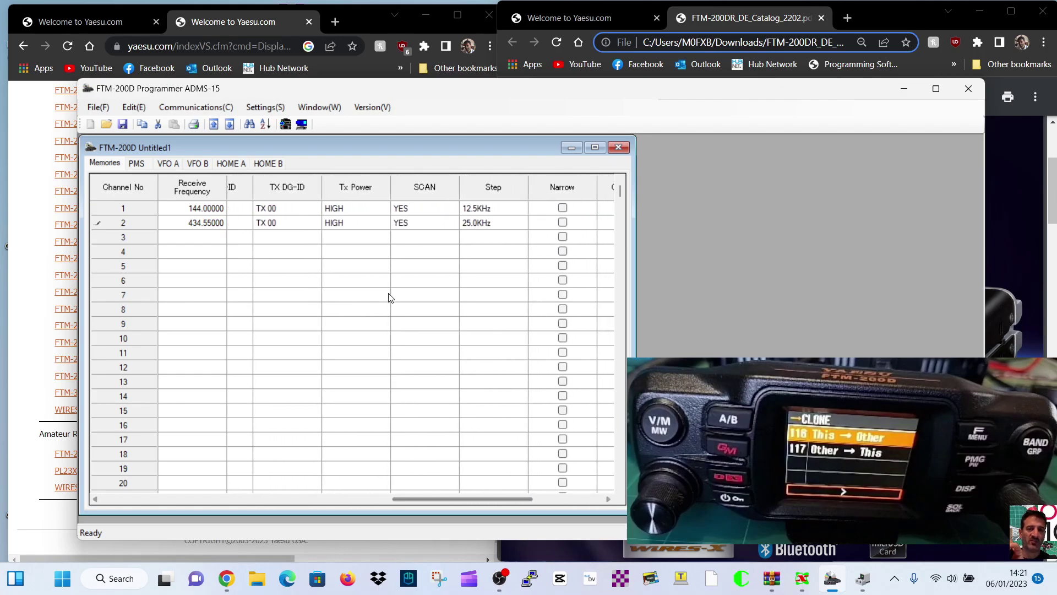
- Set channel 2's transmit power to LOW and name it HUBNET
click(378, 227)
click(384, 223)
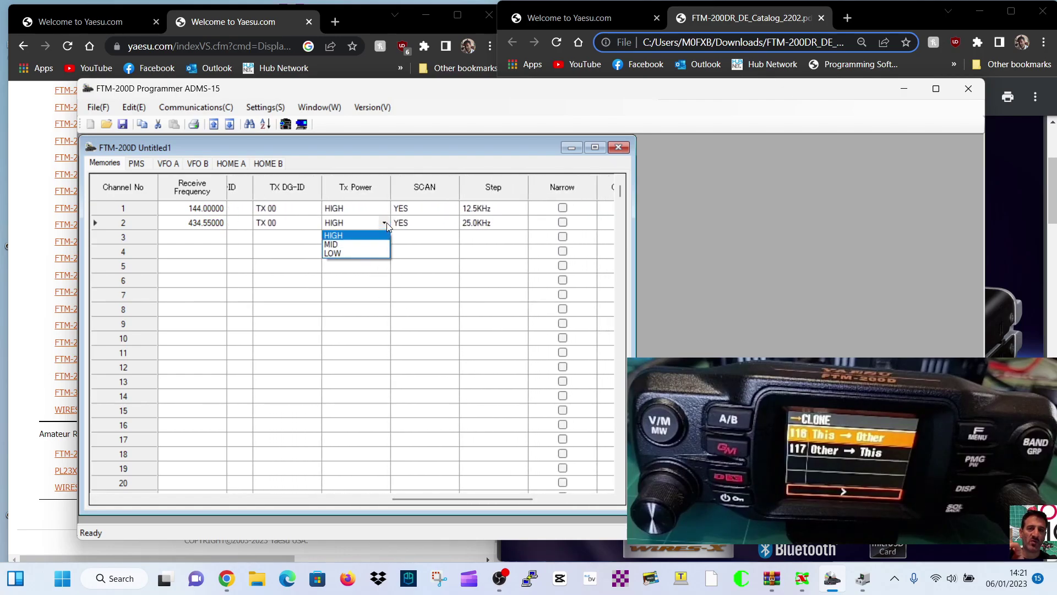
click(366, 256)
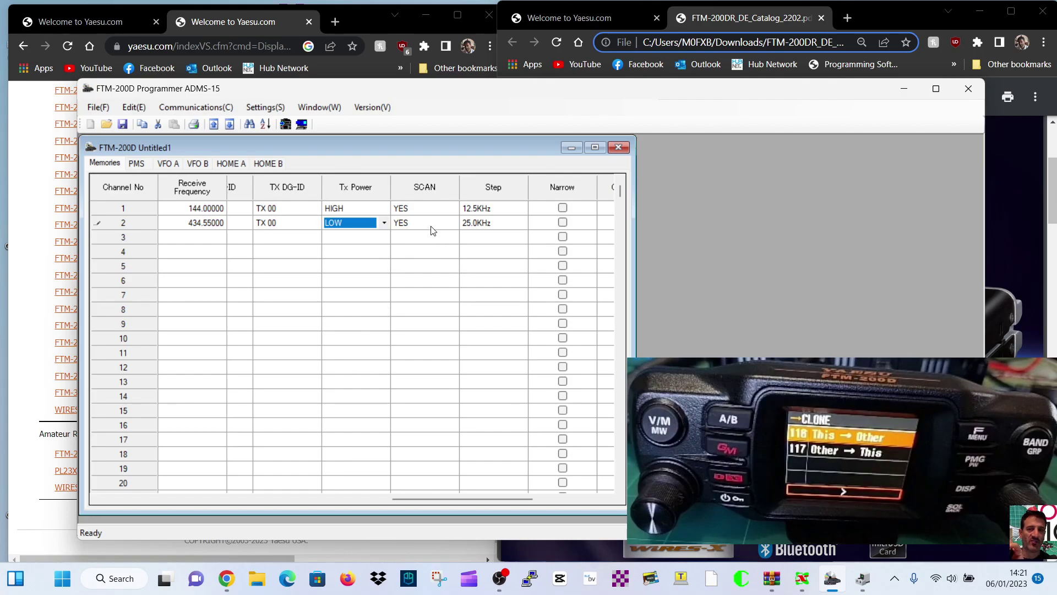
drag(505, 497, 204, 513)
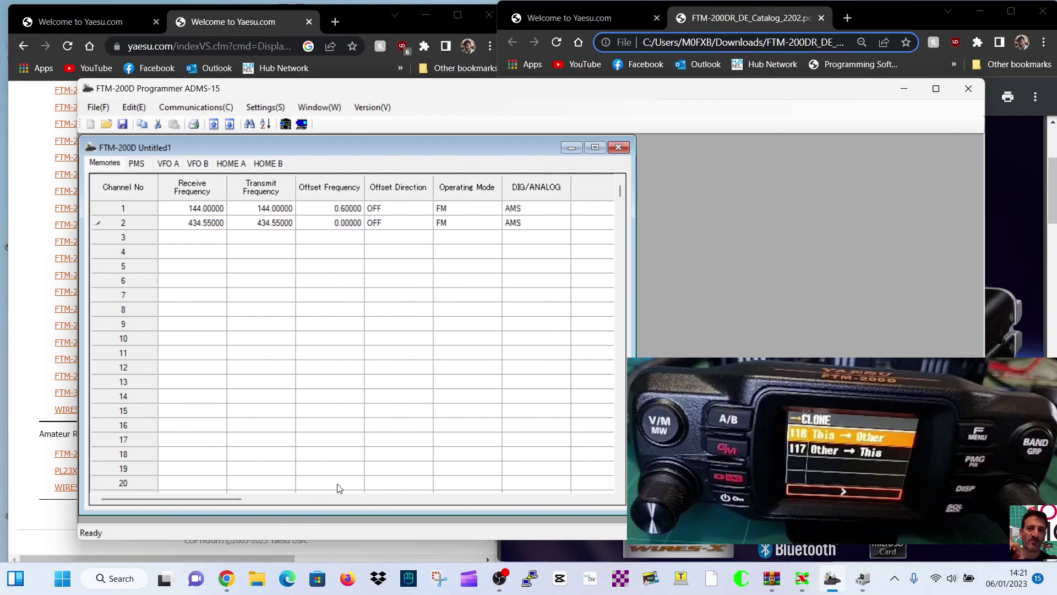
drag(230, 499, 298, 498)
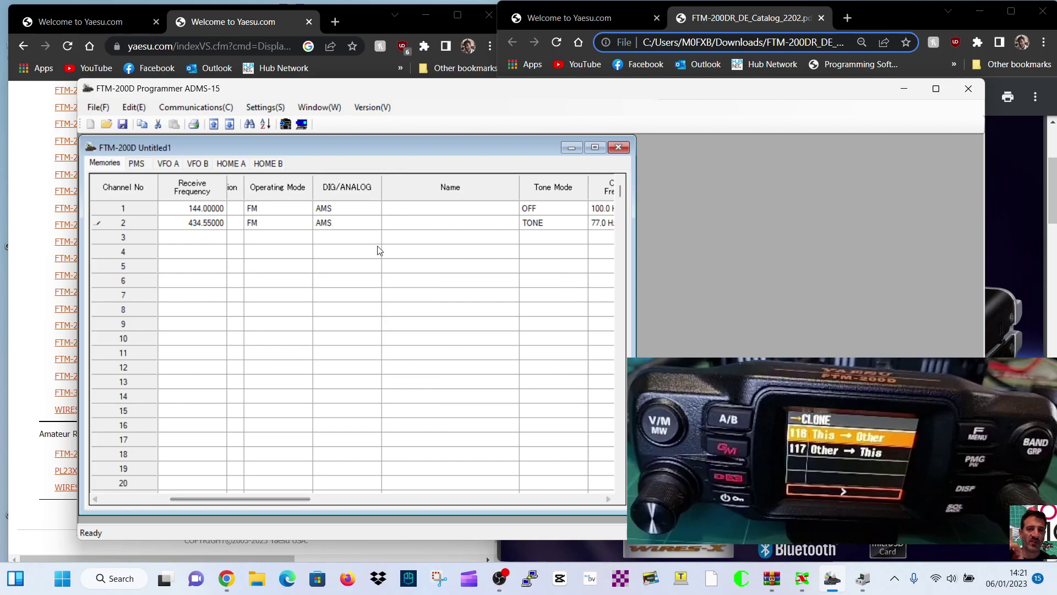
click(411, 221)
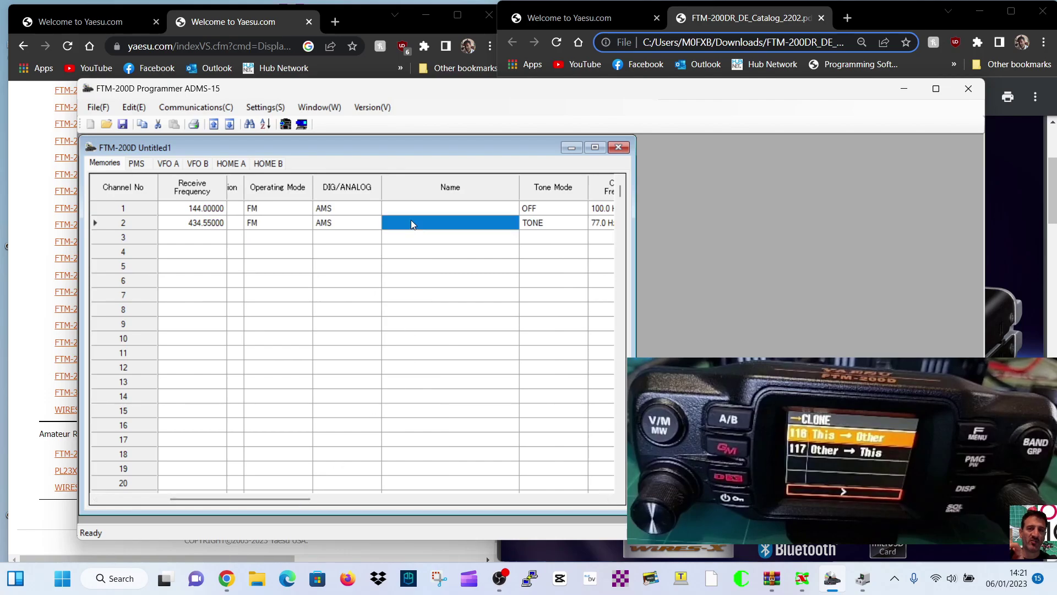
text(HUBNET)
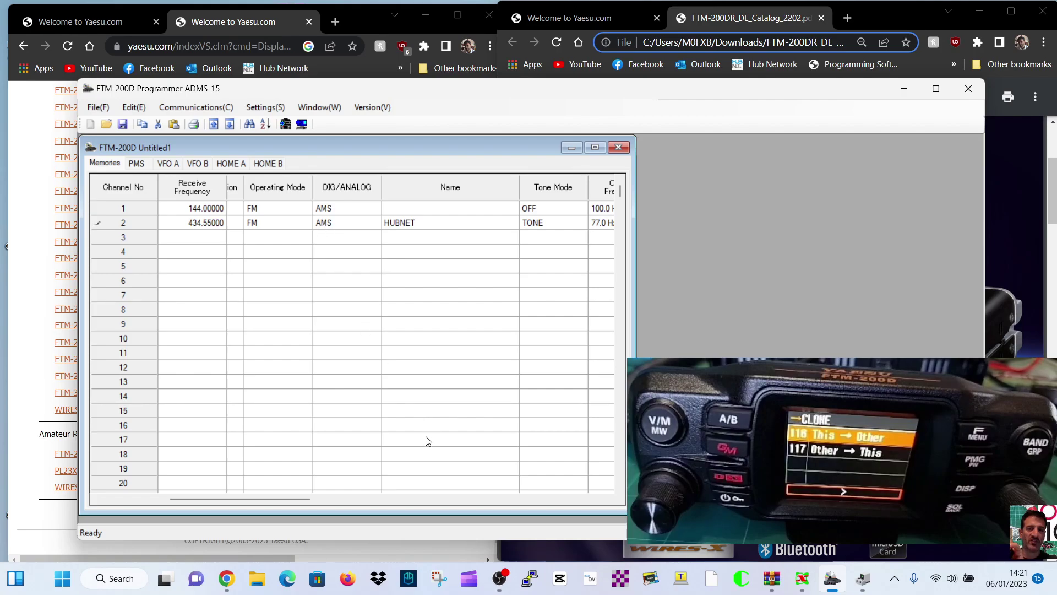
drag(301, 497, 170, 498)
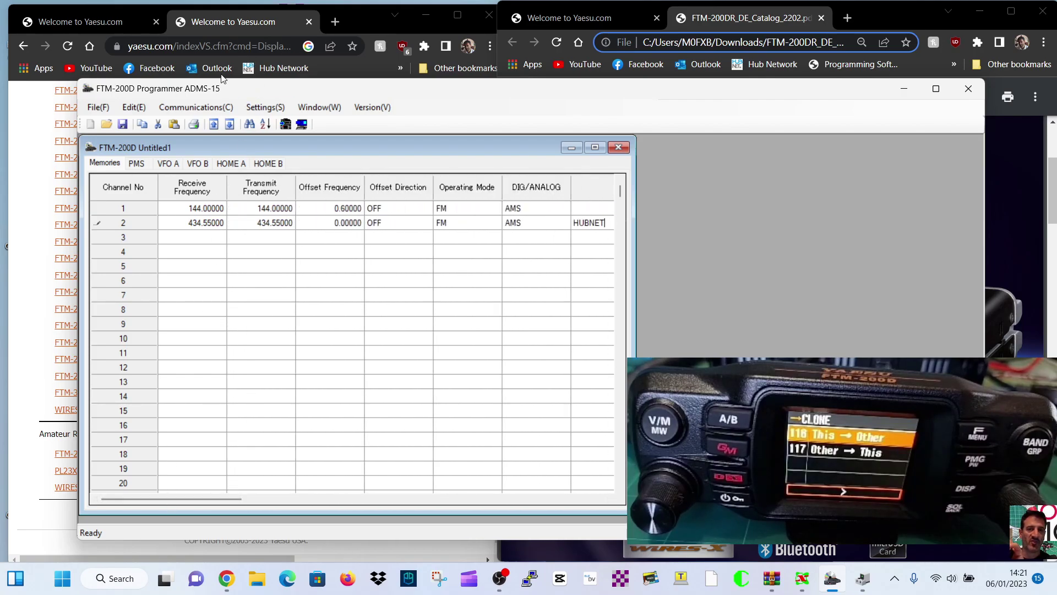
click(194, 110)
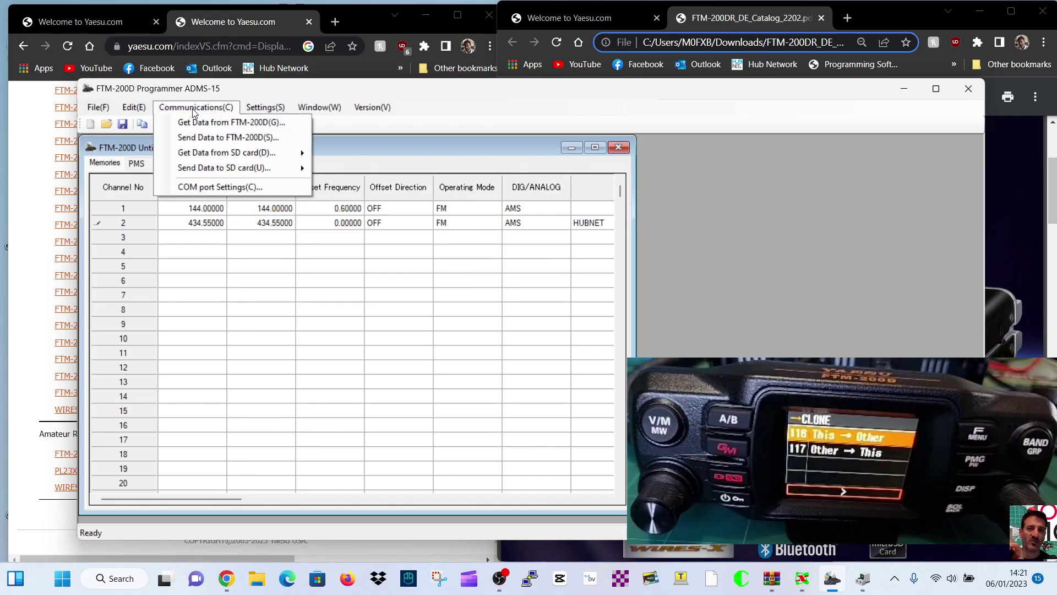
click(202, 139)
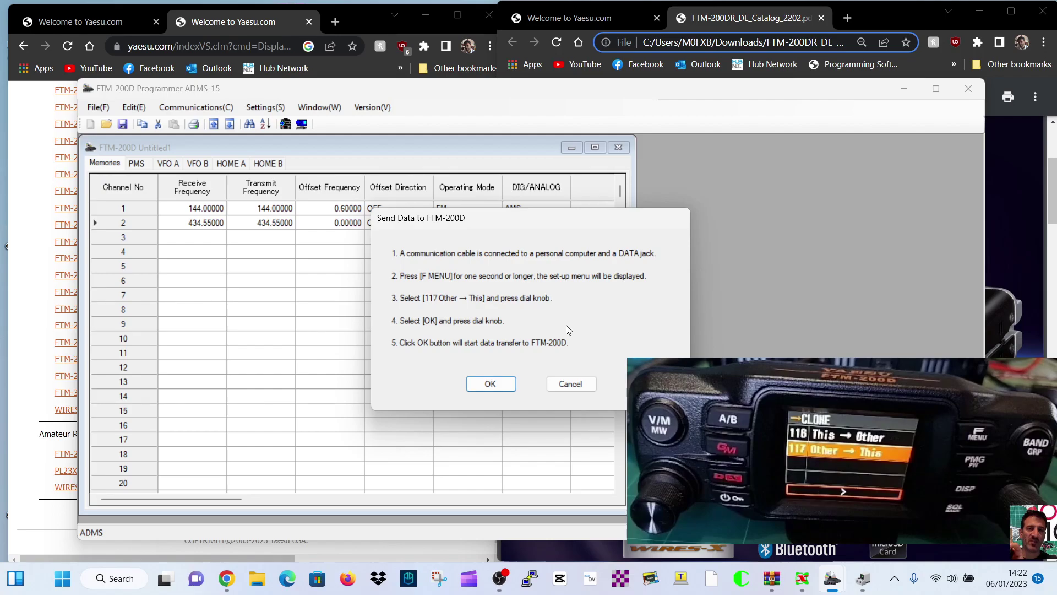
click(497, 384)
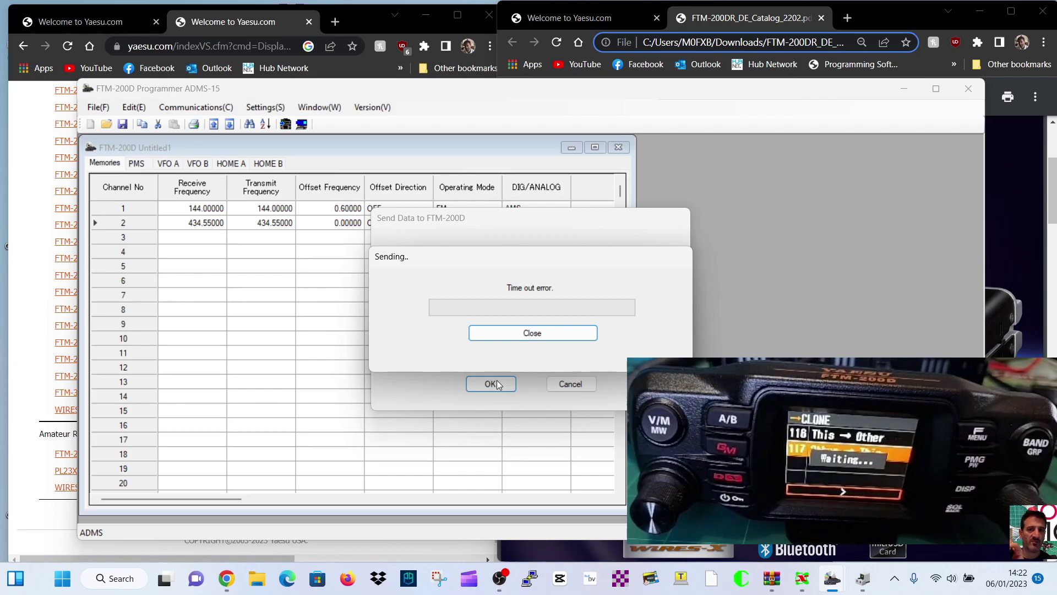
click(521, 332)
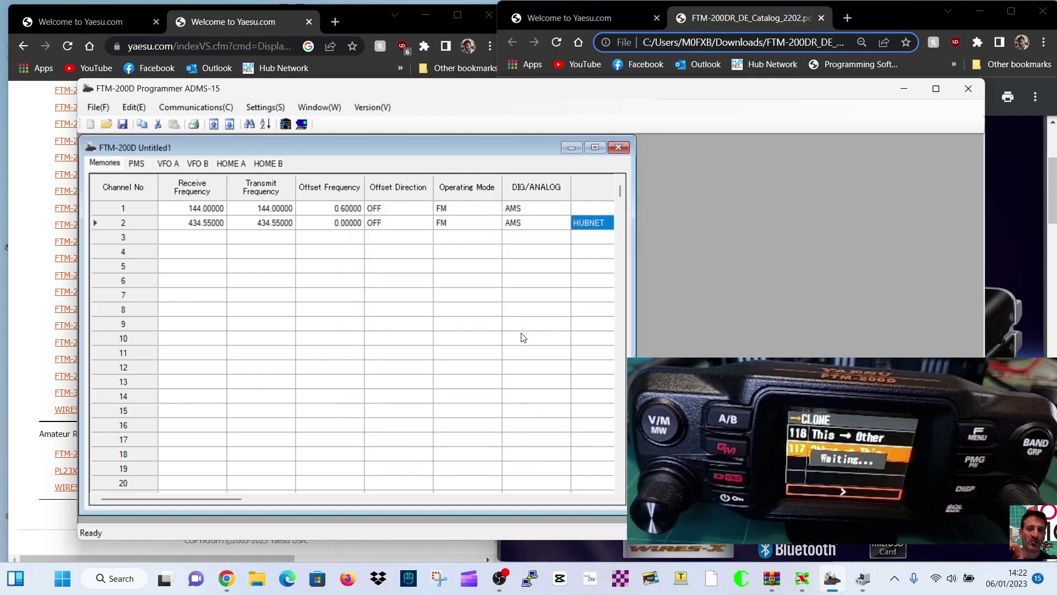
- Send the memory data to the FTM-200D again, confirming the transfer
click(187, 107)
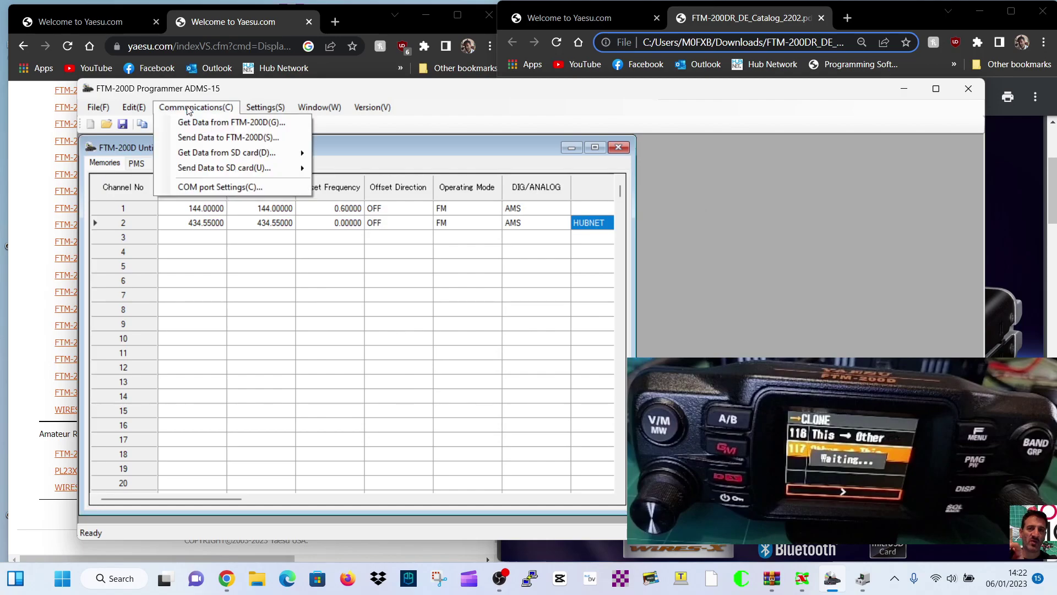
click(215, 136)
click(498, 384)
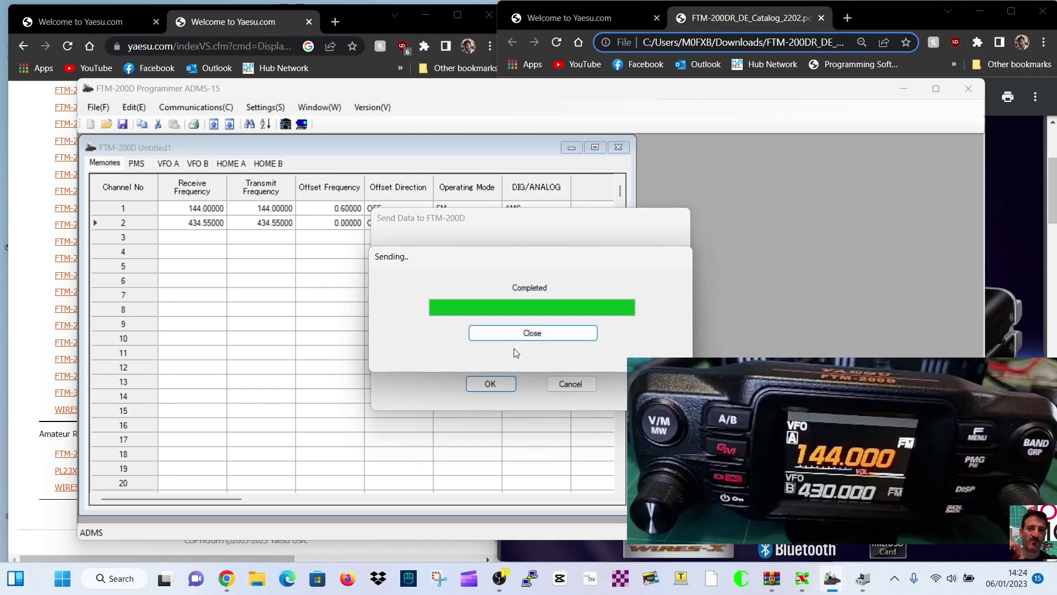
- Close the finished transfer, then turn APRS ON on the SetMode APRS page
click(520, 333)
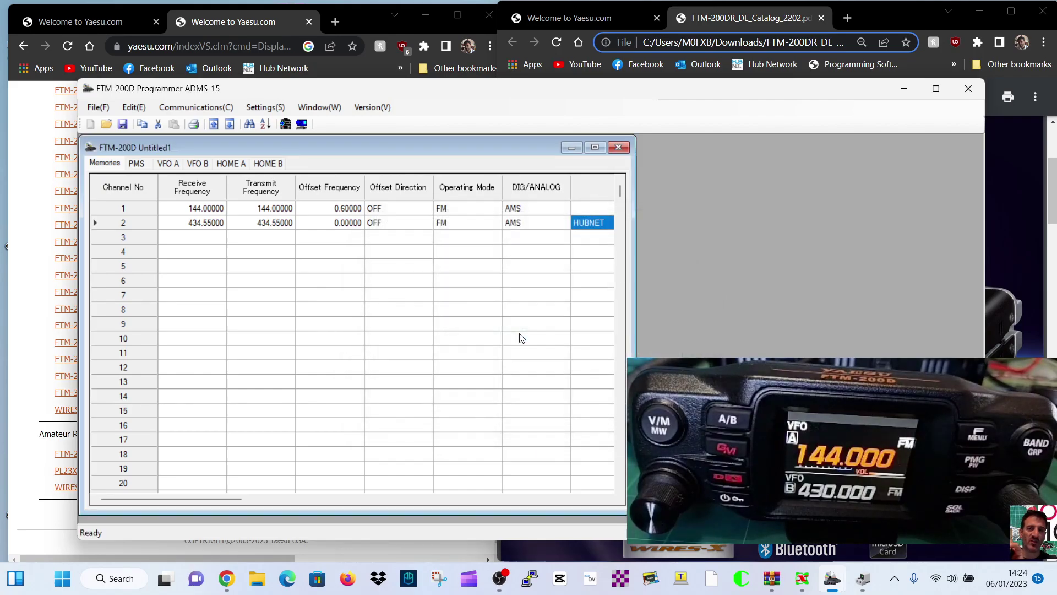
click(265, 108)
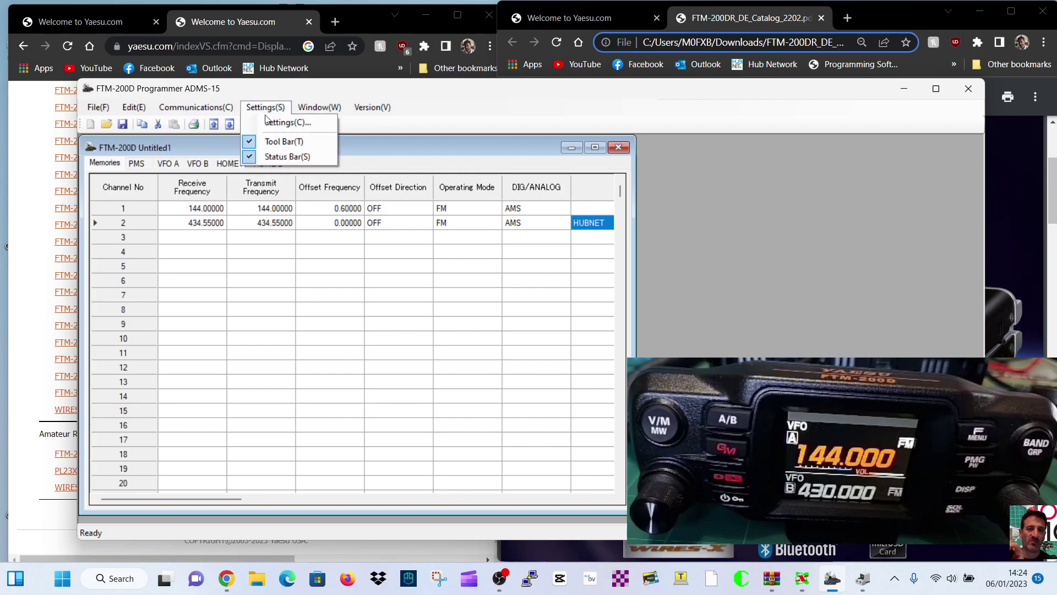
click(271, 122)
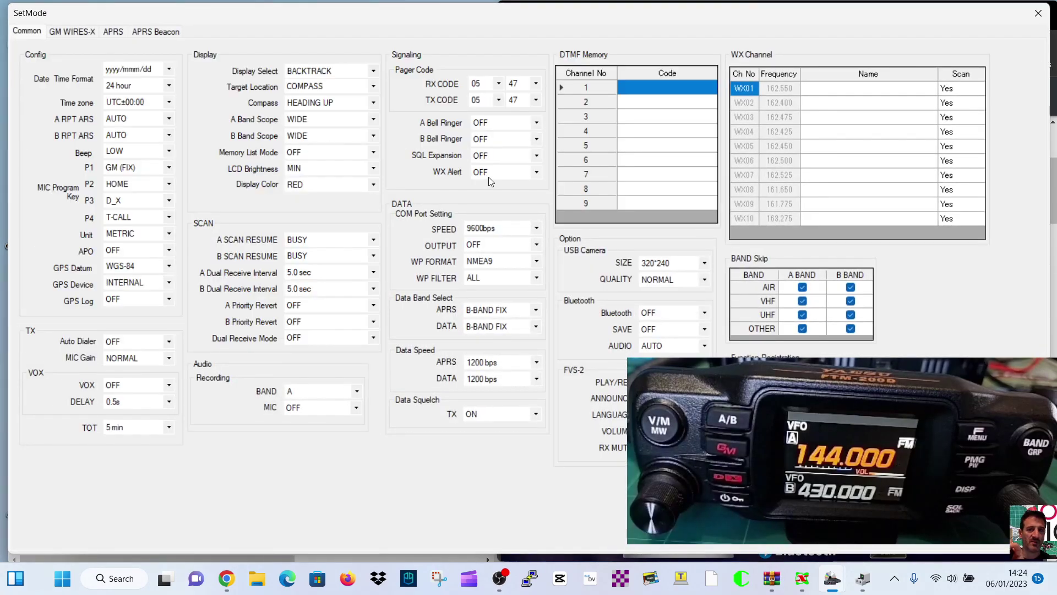
click(113, 31)
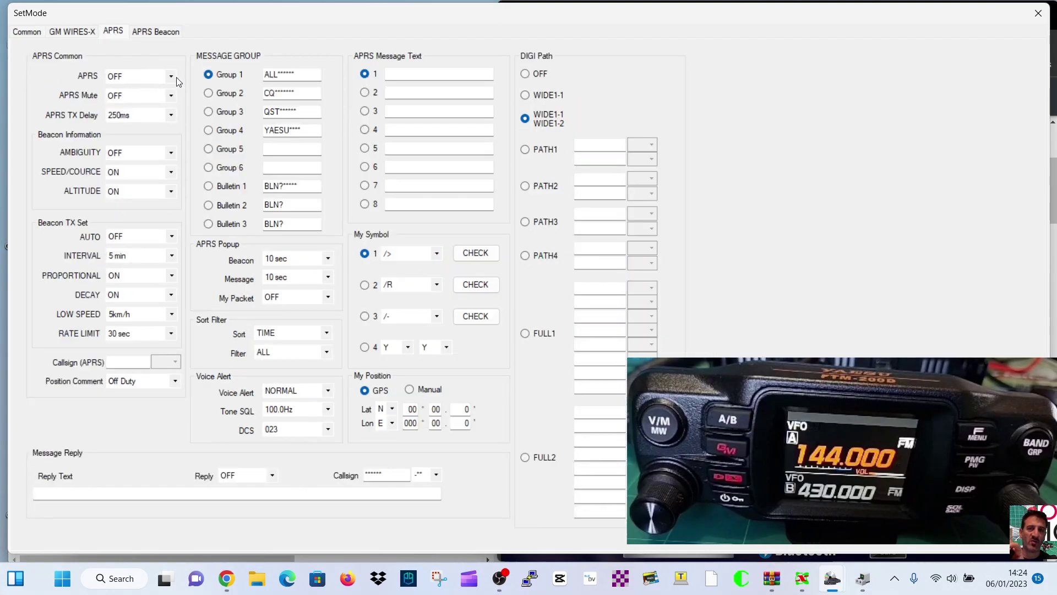
click(171, 76)
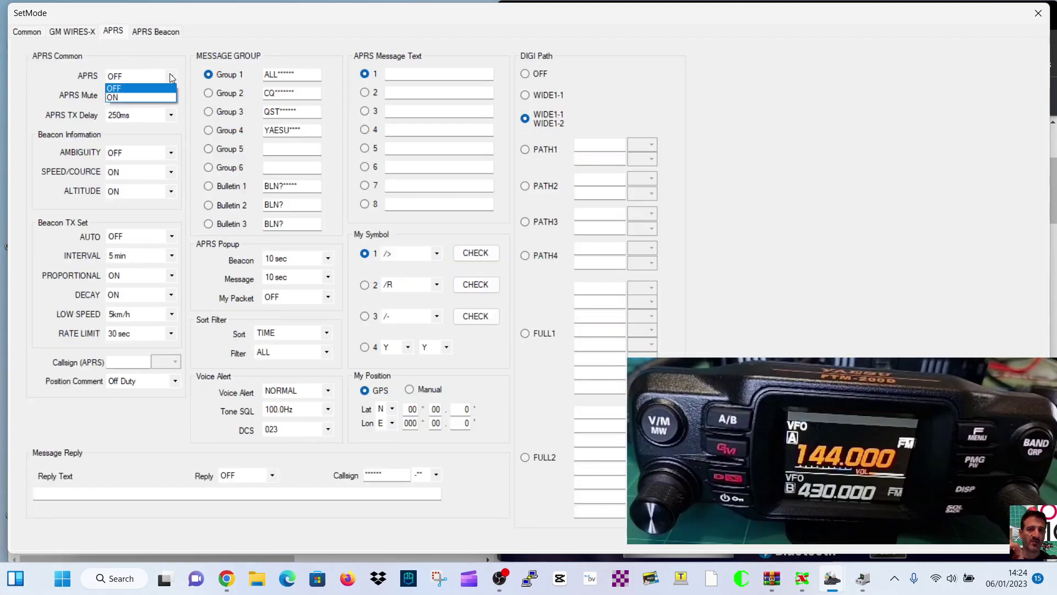
click(149, 95)
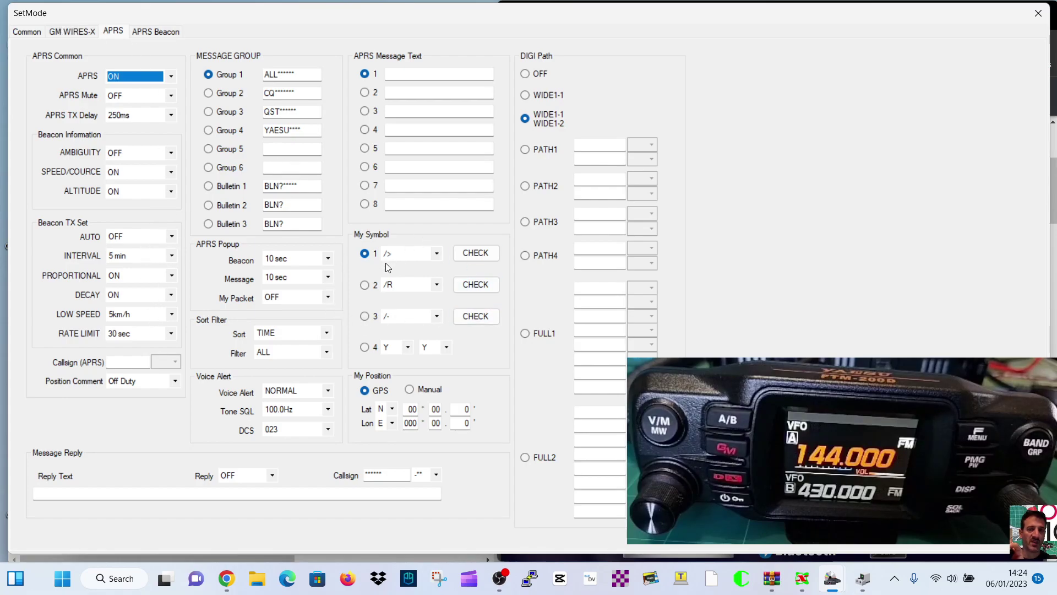
- Enter APRS message text 1 as HELLO followed by the operator's callsign in capitals
click(398, 73)
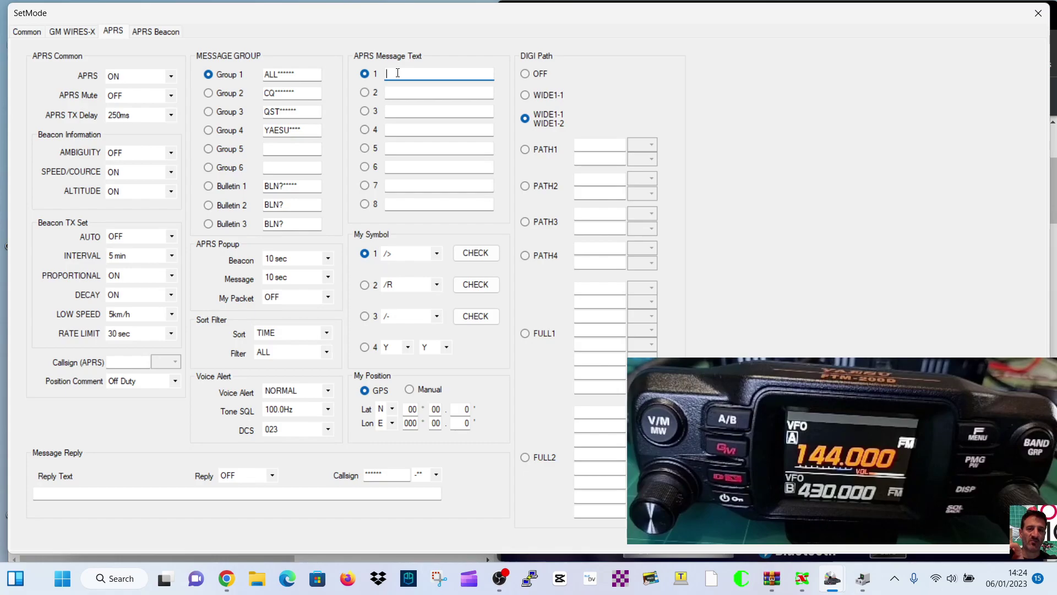
key(Caps_Lock)
key(Caps_Lock)
key(Caps_Lock)
key(Caps_Lock)
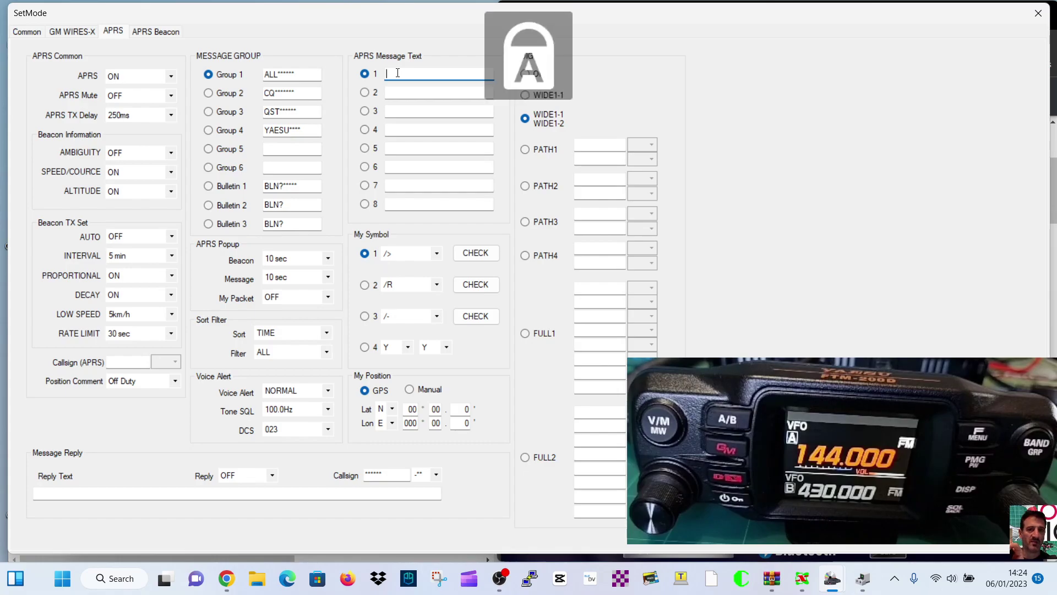
text(HELLO M0FXB)
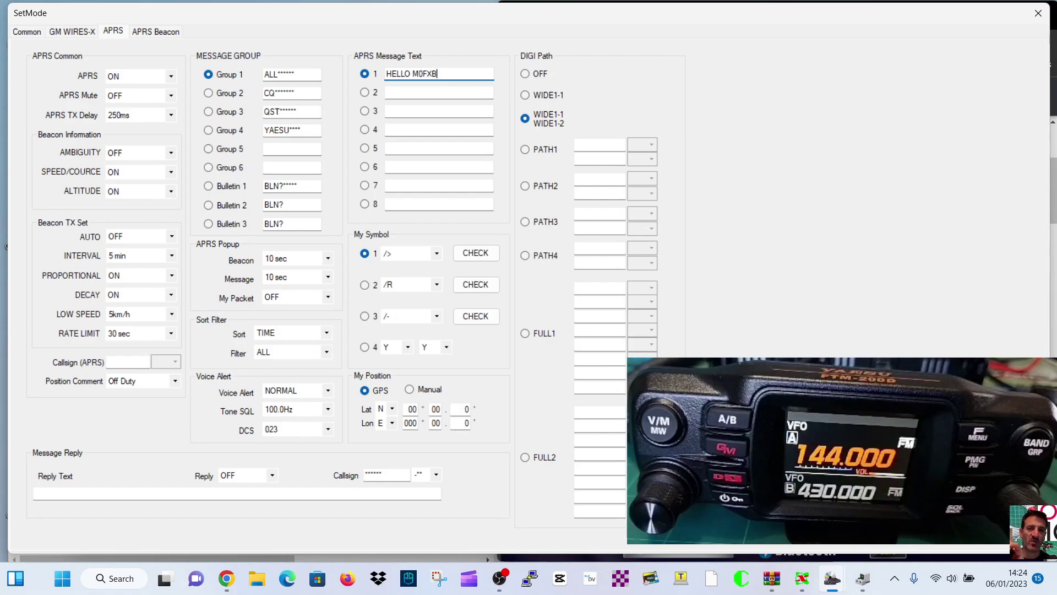
click(427, 111)
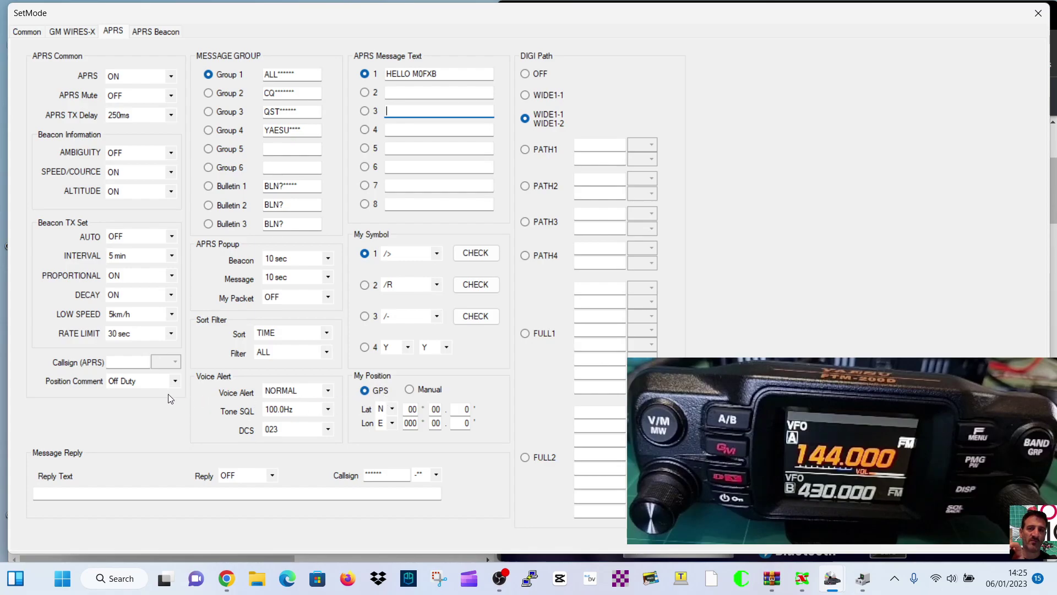
- Enter the operator's APRS callsign and set the position to N 51°2', E 2°8'
click(126, 361)
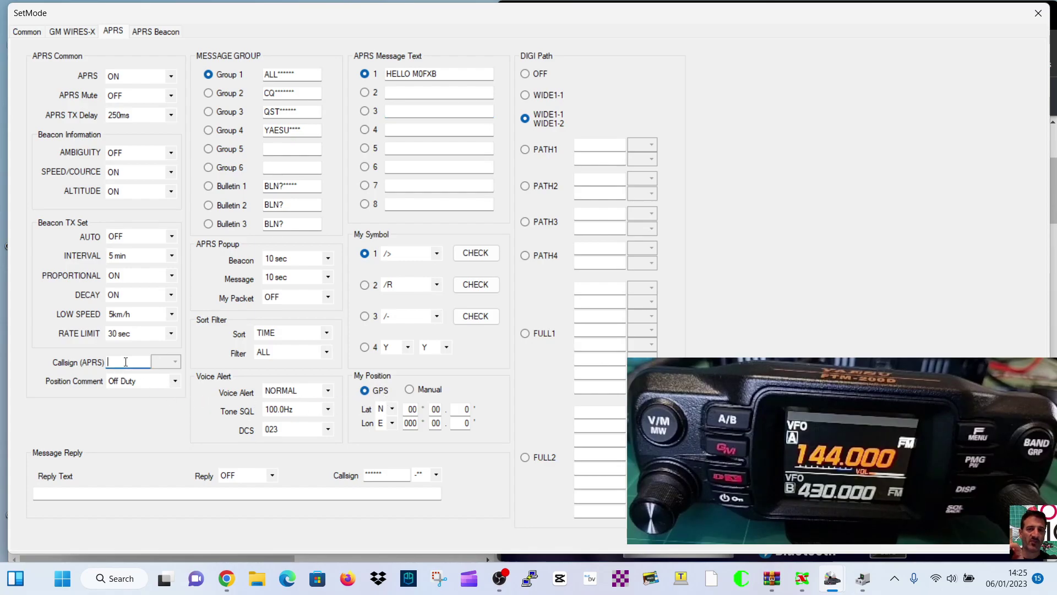
text(M0FXB6)
click(416, 410)
text(51)
click(439, 410)
text(2)
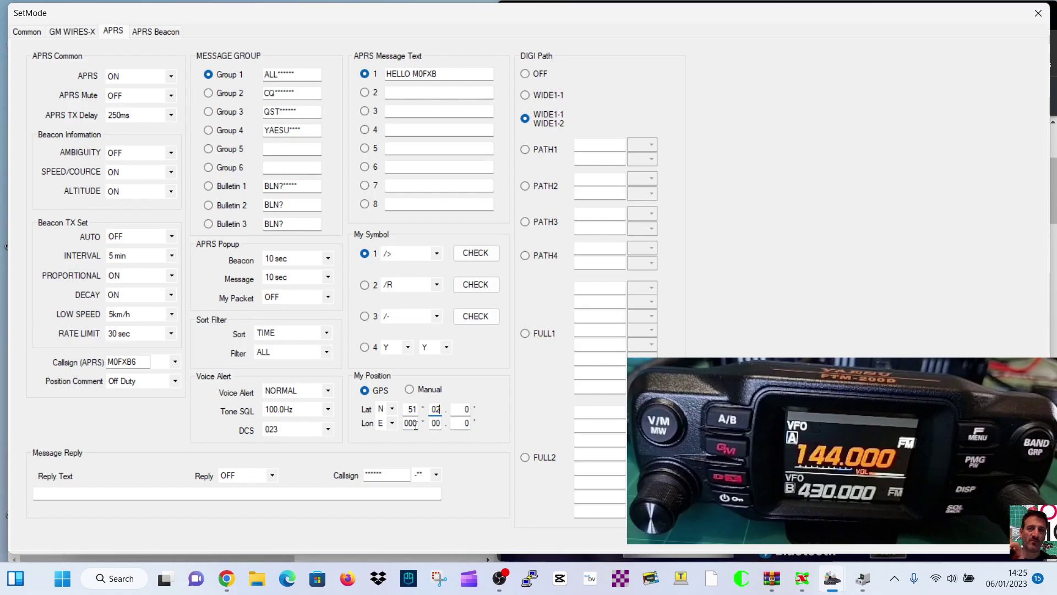
click(416, 426)
text(0)
key(BackSpace)
key(BackSpace)
text(00)
text(2)
click(436, 423)
key(BackSpace)
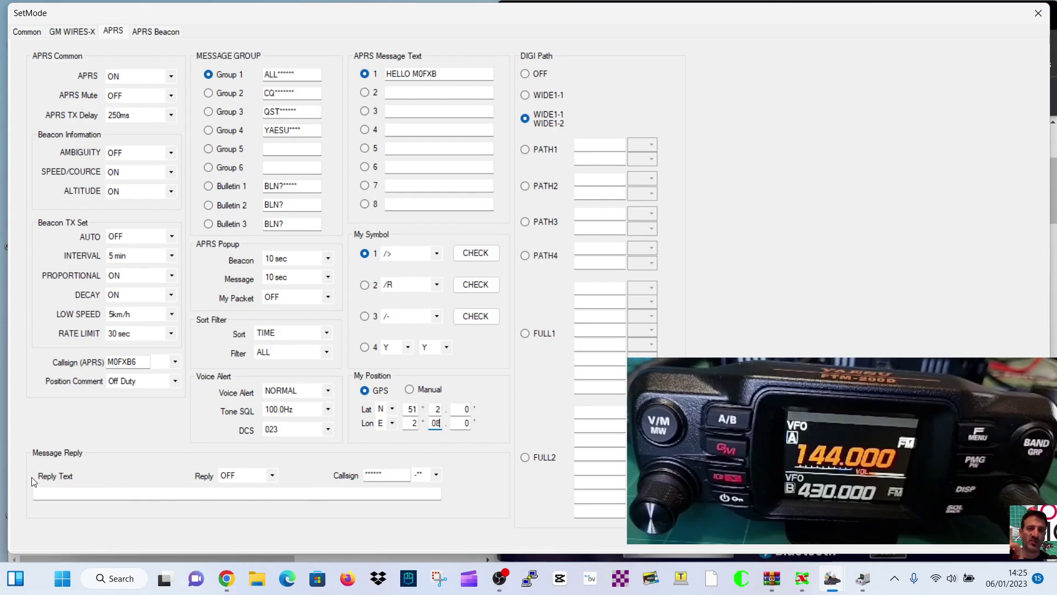
- Set Reply Callsign to the operator's callsign with suffix -6 and turn message Reply ON
click(397, 474)
key(BackSpace)
key(BackSpace)
key(BackSpace)
key(BackSpace)
key(BackSpace)
key(BackSpace)
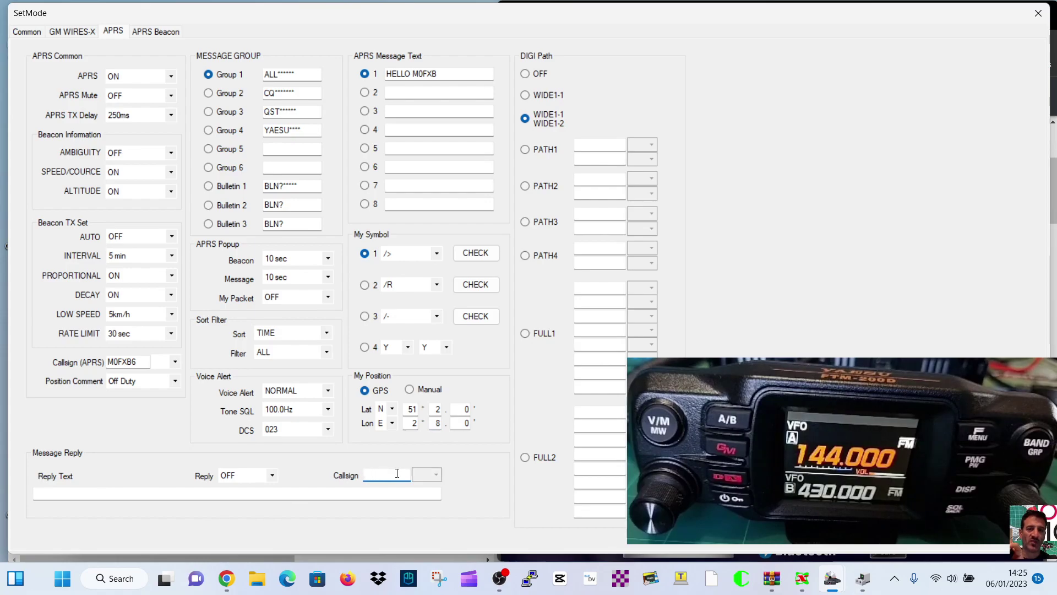
key(Caps_Lock)
key(Caps_Lock)
key(Caps_Lock)
text(M0FXB)
click(436, 474)
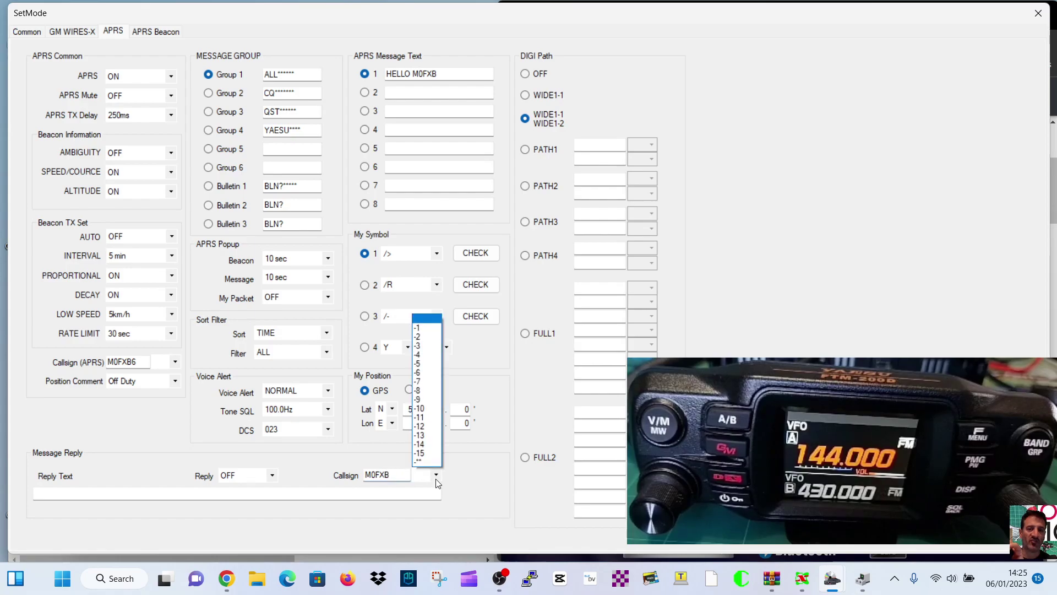
click(420, 373)
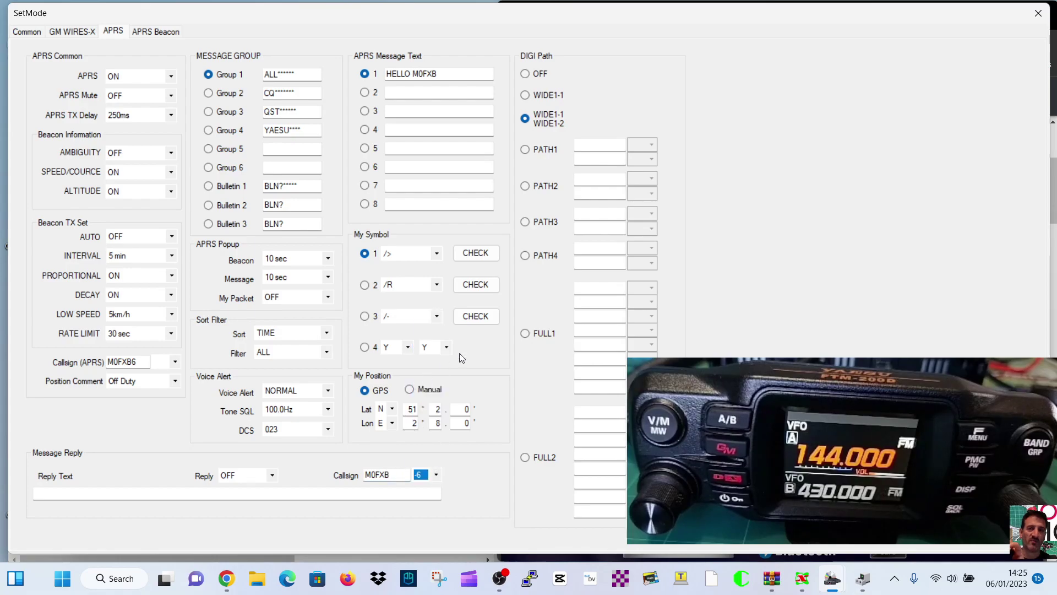
click(268, 477)
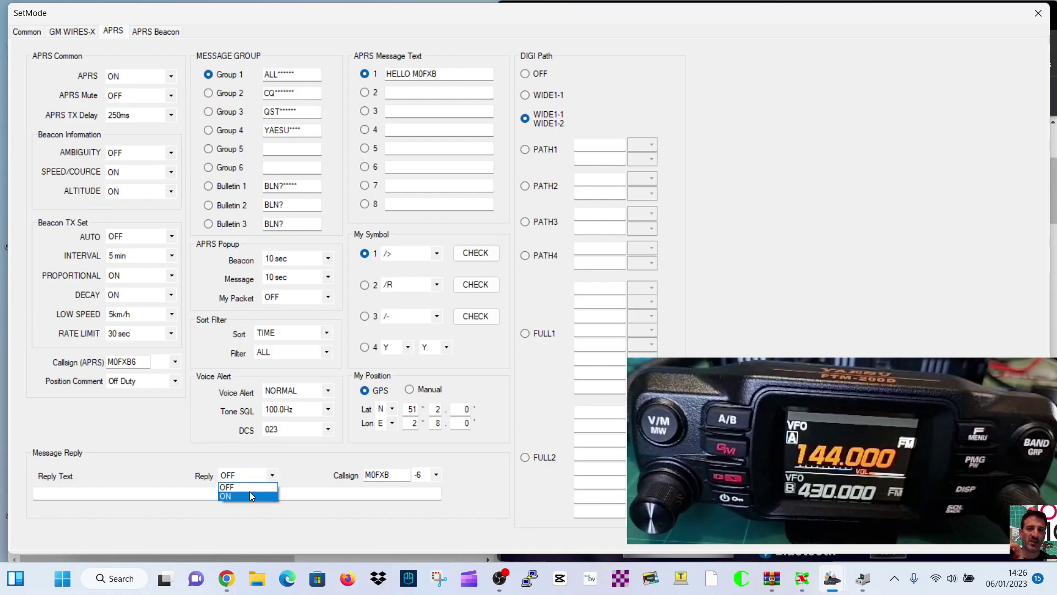
click(250, 496)
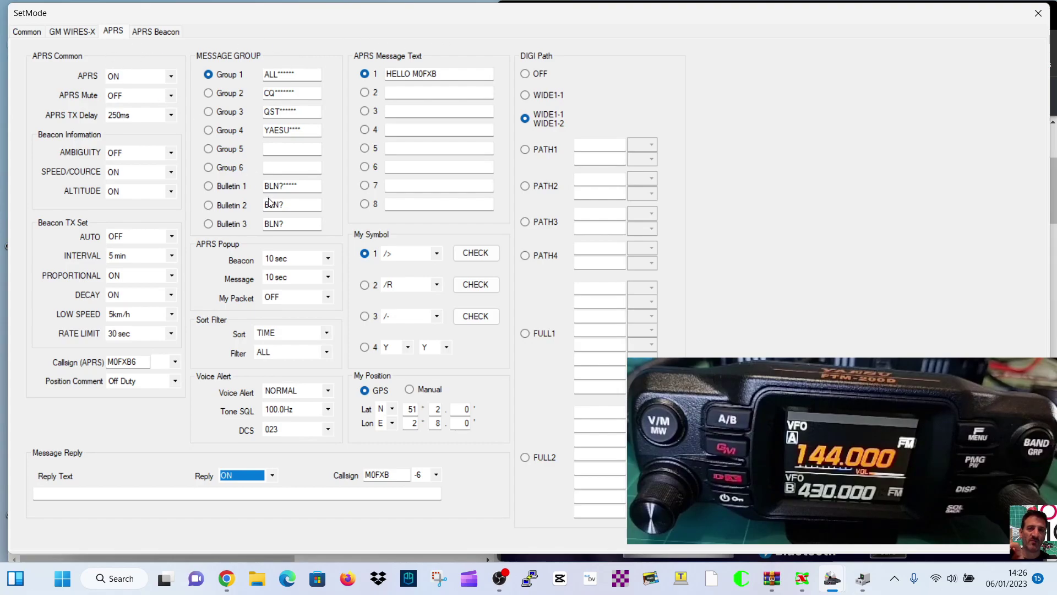
- Correct the APRS callsign and give it the -6 suffix
click(139, 363)
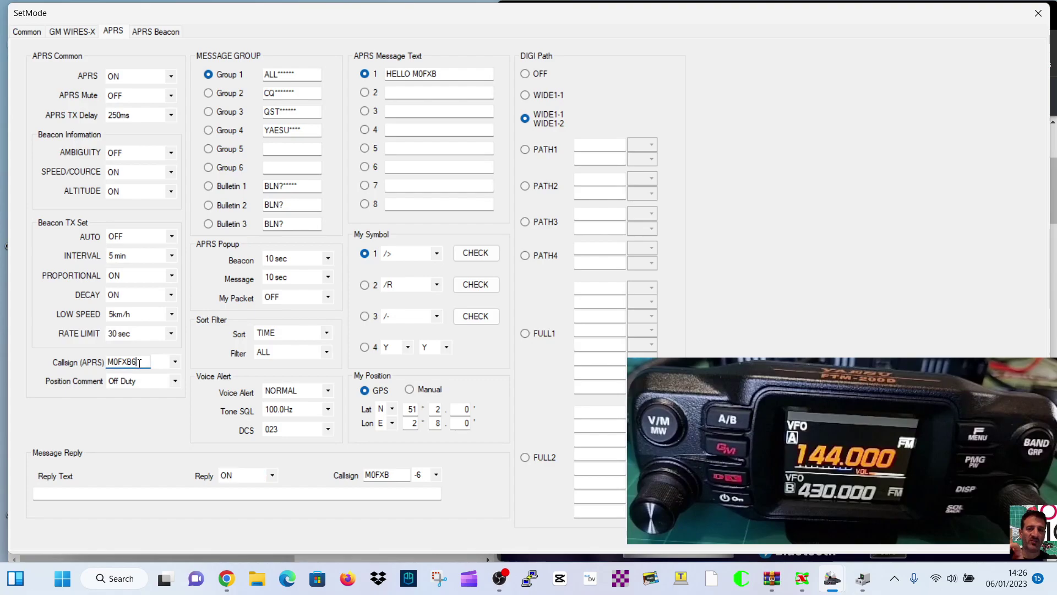
click(175, 362)
click(167, 428)
- On APRS Beacon, leave Smart Beaconing off and enable status text 1 with FREQ & SQL & SHIFT plus the operator's callsign and name
click(139, 33)
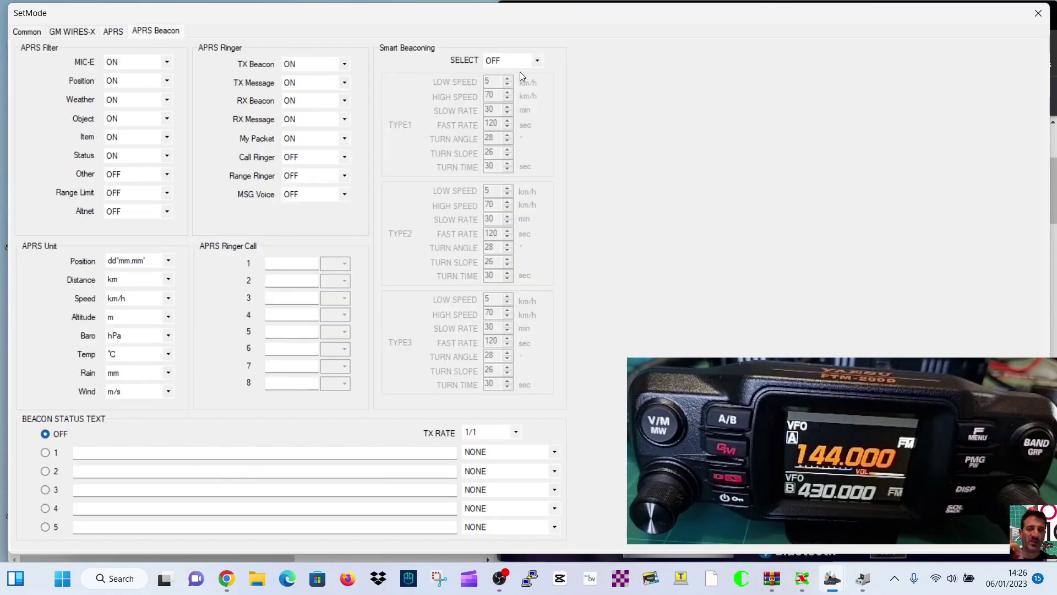
click(534, 63)
click(534, 63)
click(45, 452)
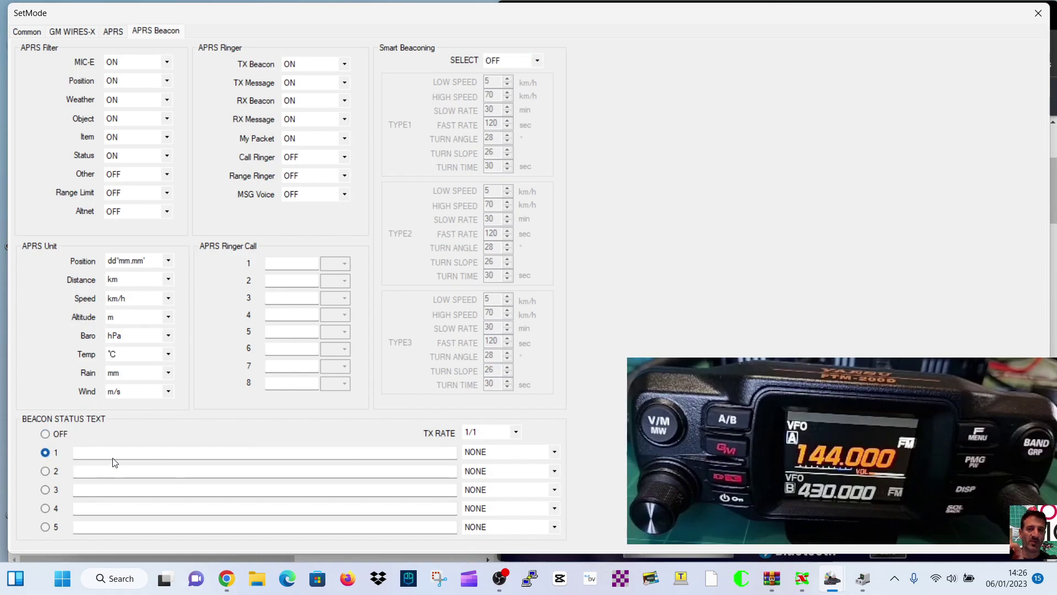
click(554, 452)
click(524, 482)
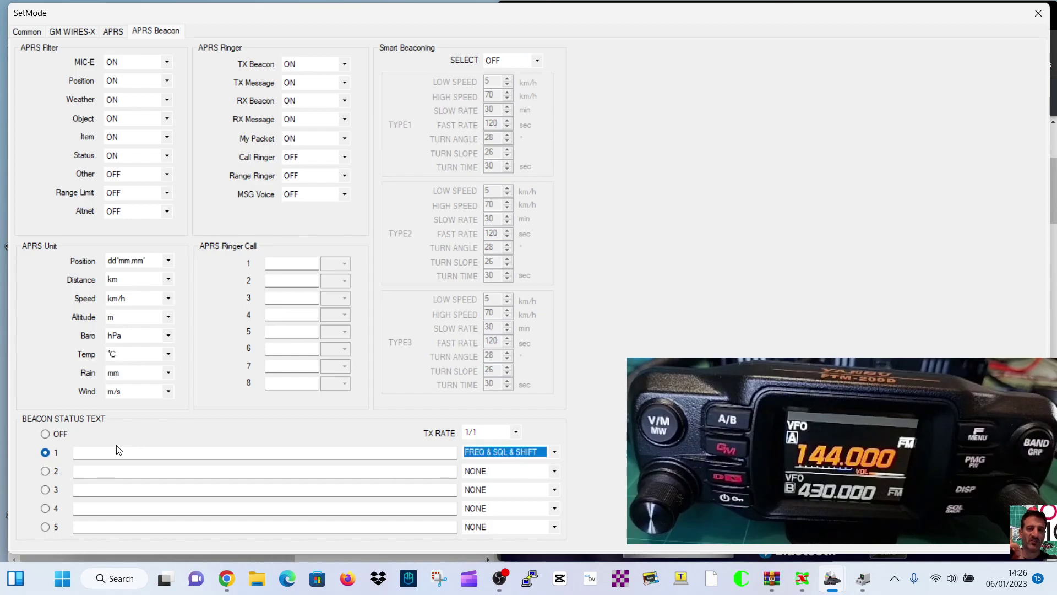
click(98, 453)
key(Caps_Lock)
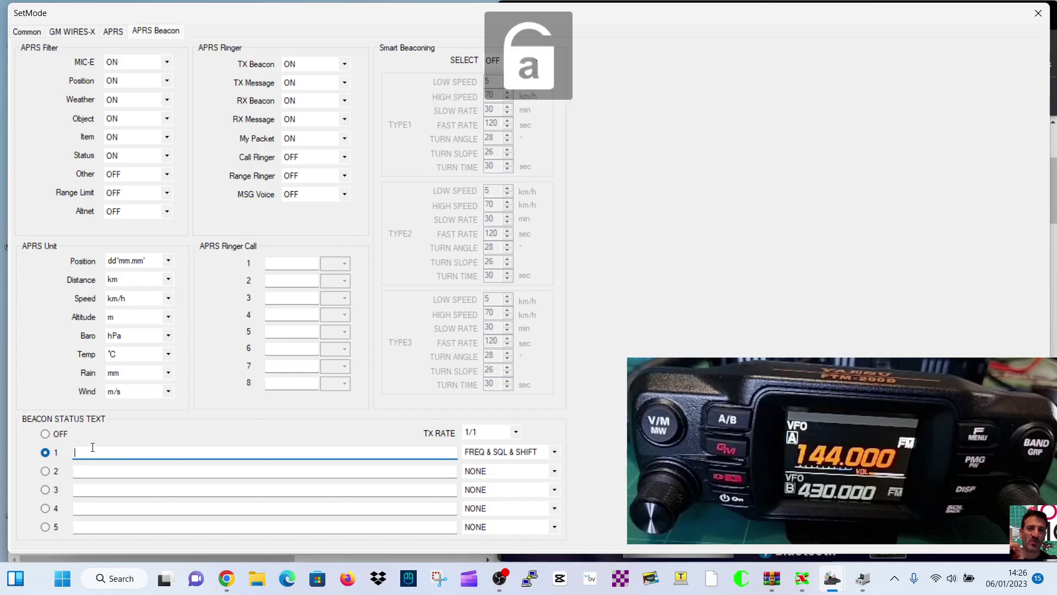
text(M0FX)
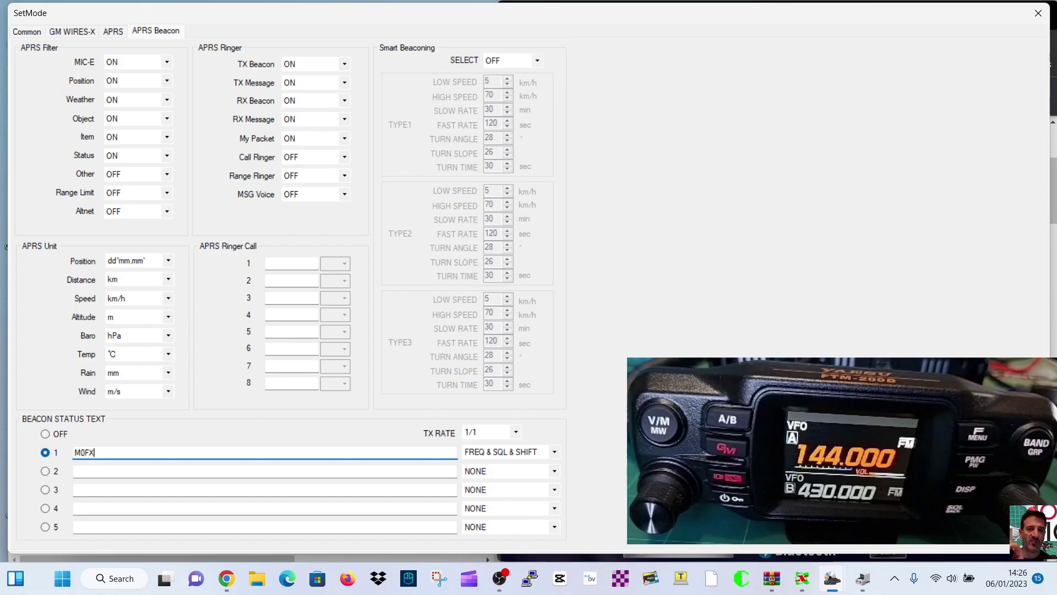
text(B ANDREAS)
- Return to the Common page, keeping COM Port SPEED at 9600bps and Function Registration unchanged
click(17, 32)
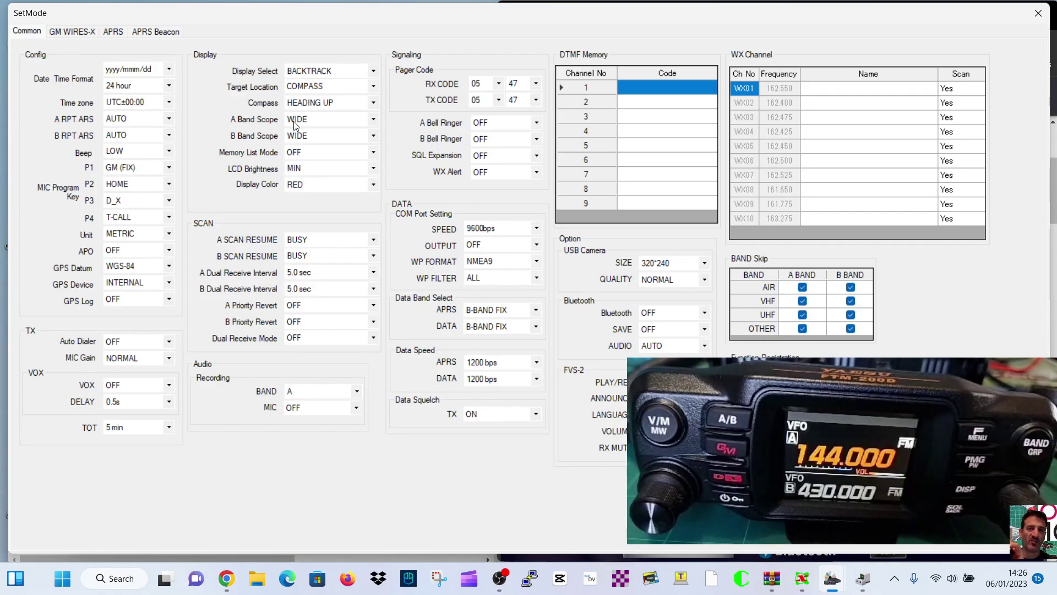
click(535, 228)
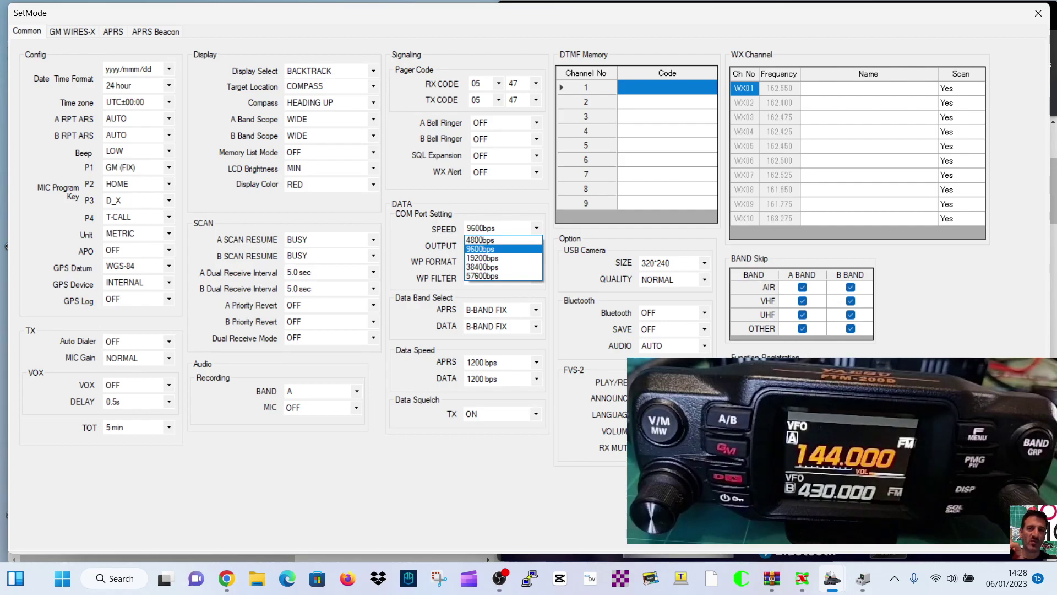
key(Return)
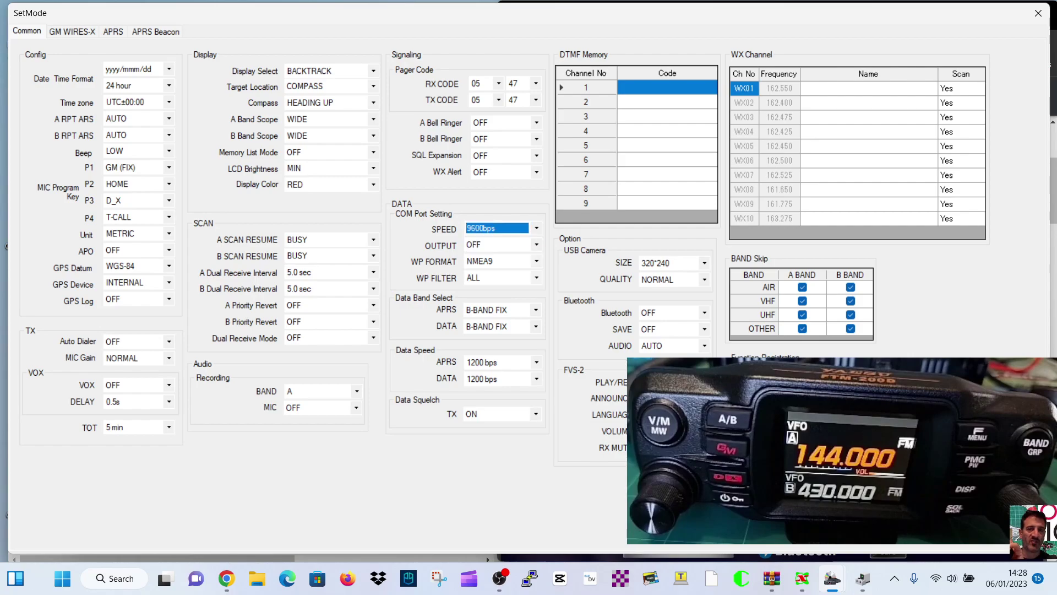
click(791, 366)
click(790, 367)
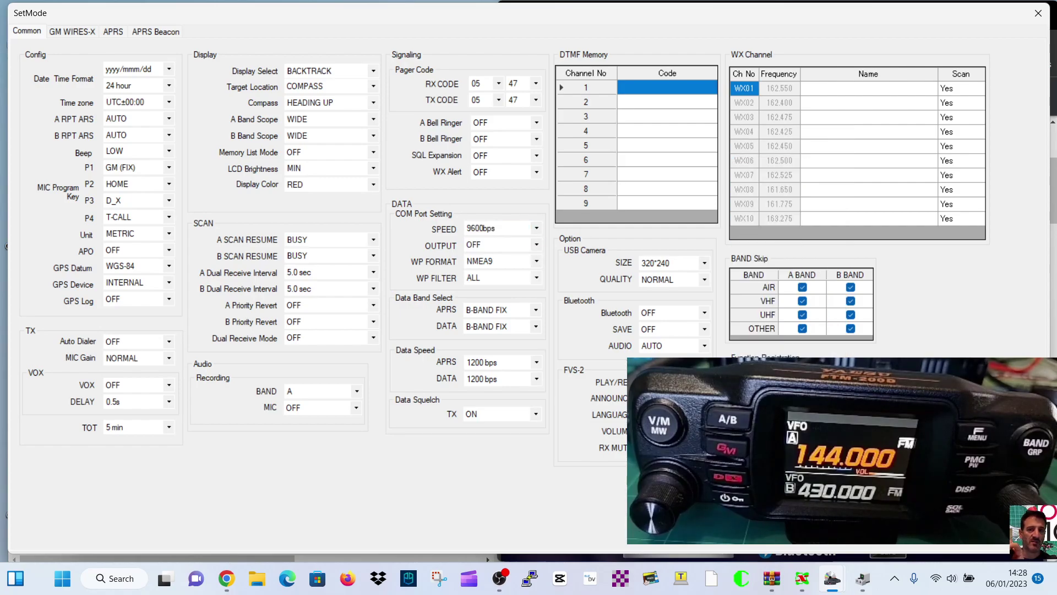
click(790, 367)
key(Return)
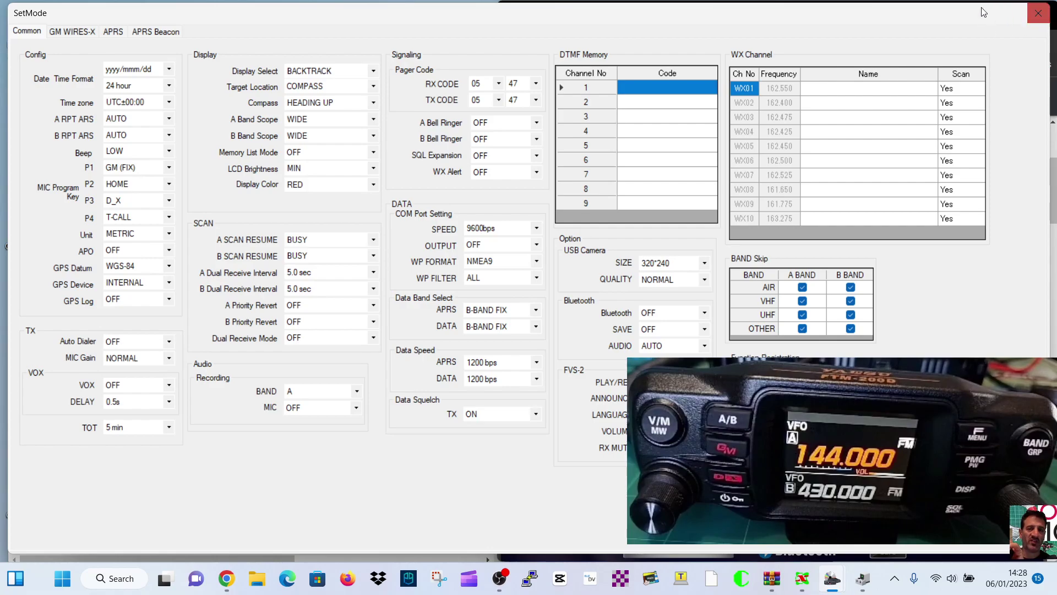
drag(964, 10, 541, 22)
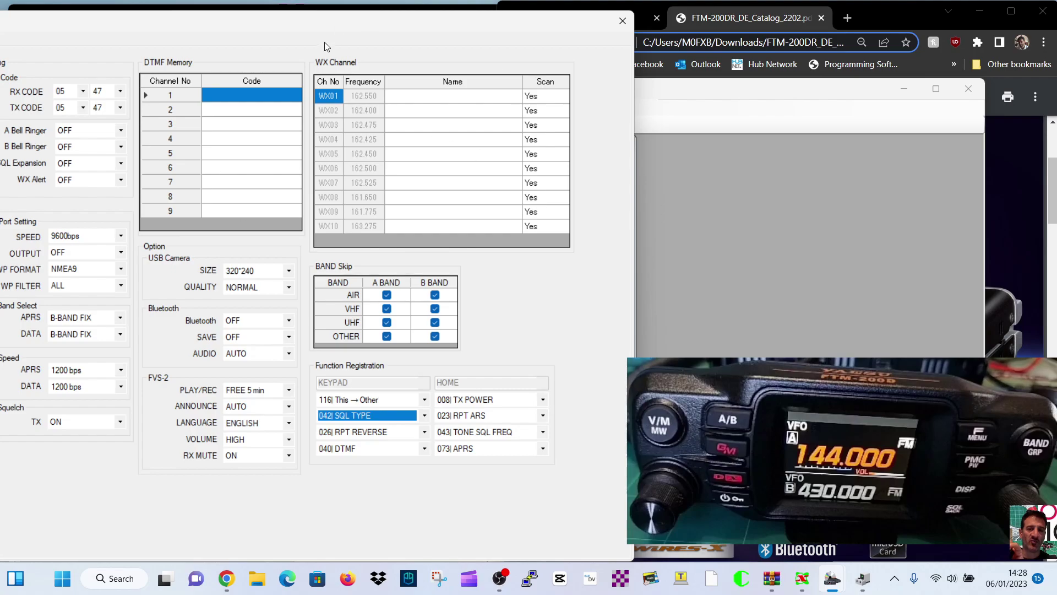
drag(255, 14, 763, 16)
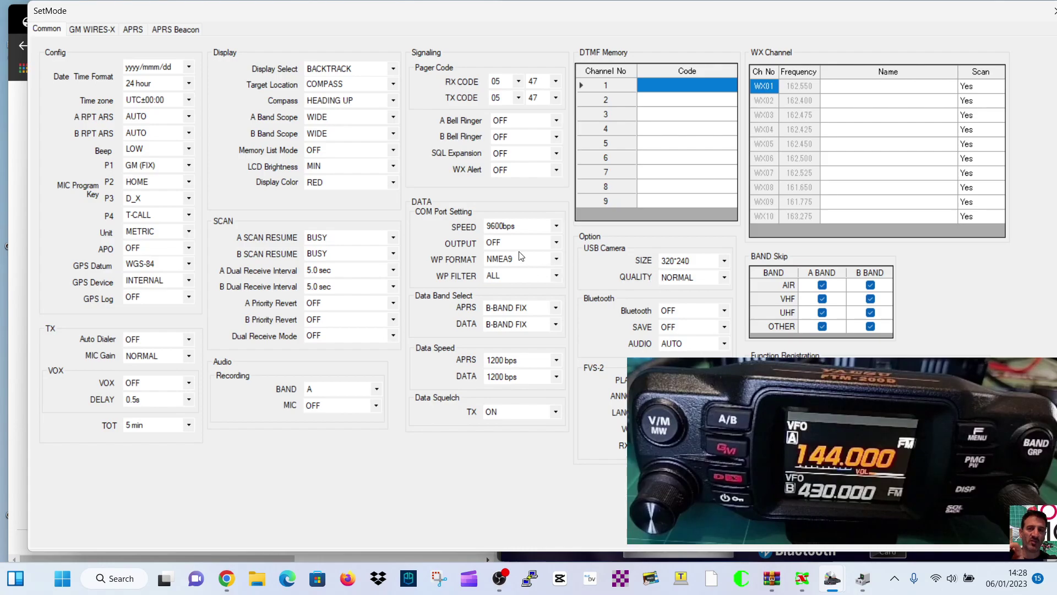
click(556, 226)
click(556, 229)
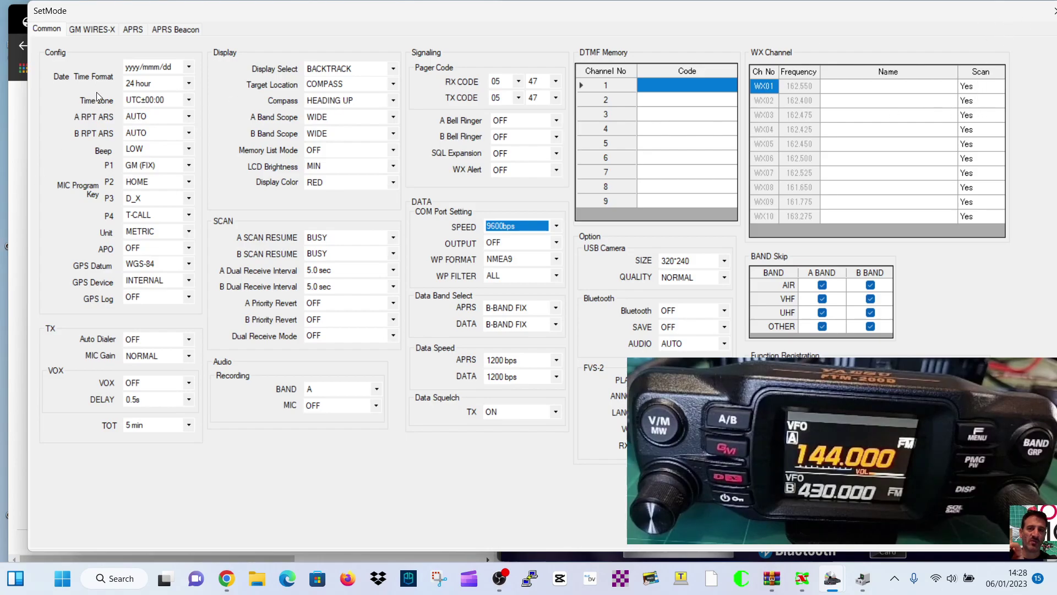
drag(551, 11, 518, 20)
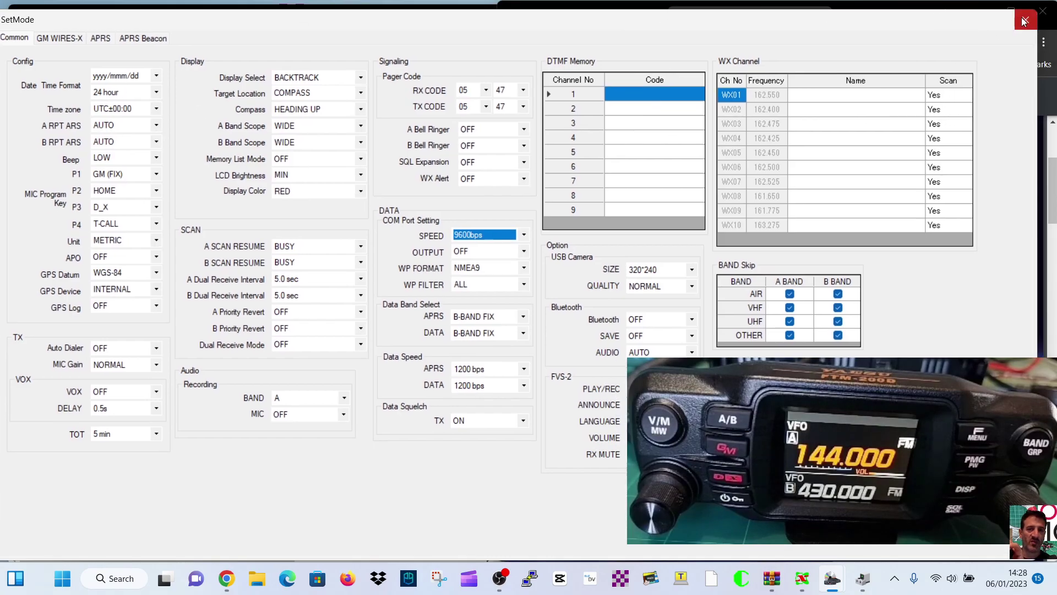
- Give channel 3 a receive frequency of 144.800 and an offset of 0.00000
click(1024, 20)
click(203, 236)
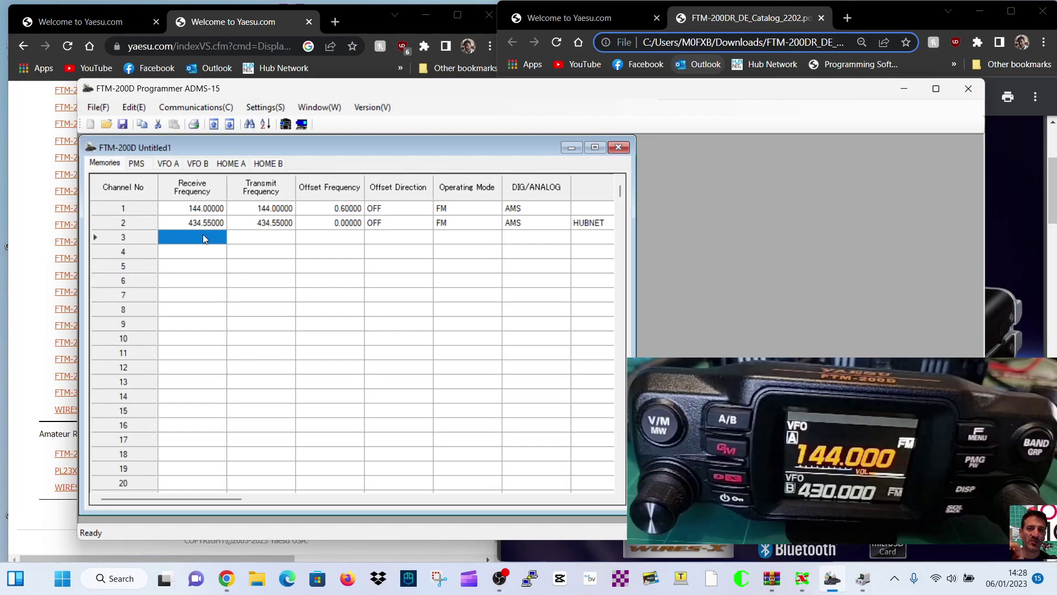
click(203, 234)
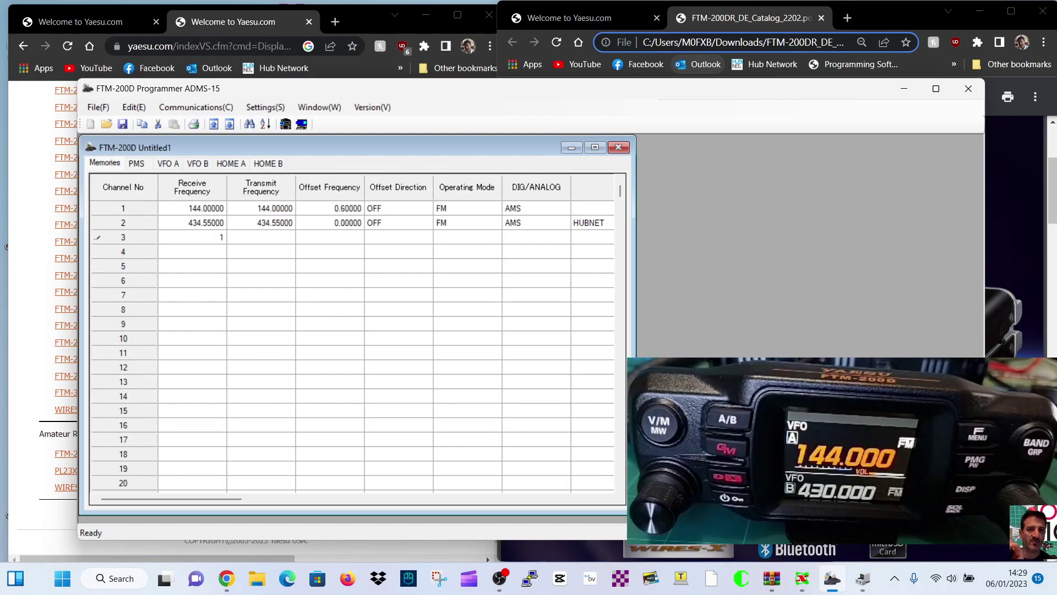
text(144.800)
click(249, 235)
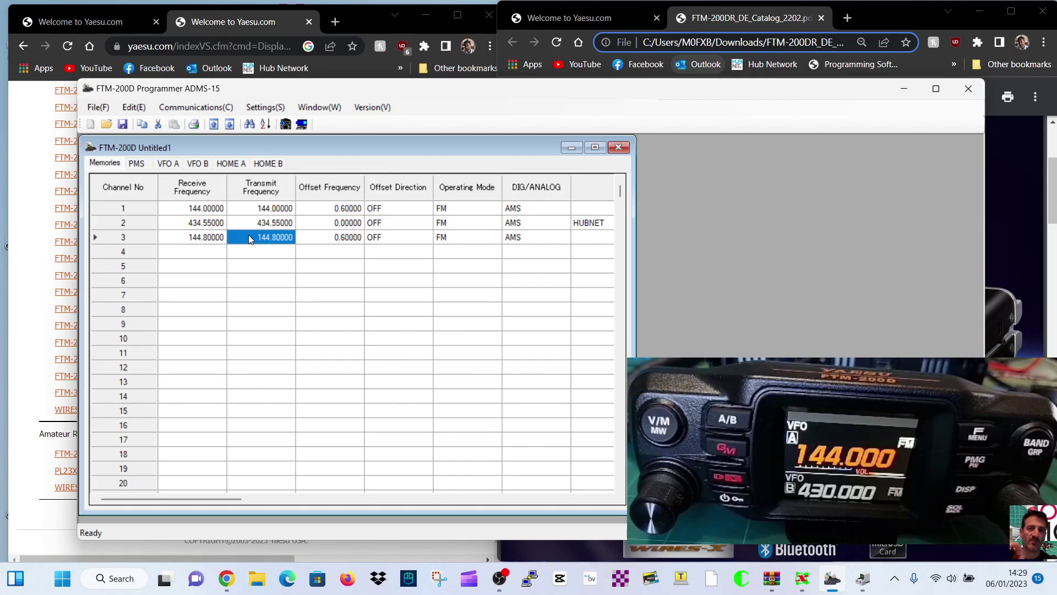
click(355, 240)
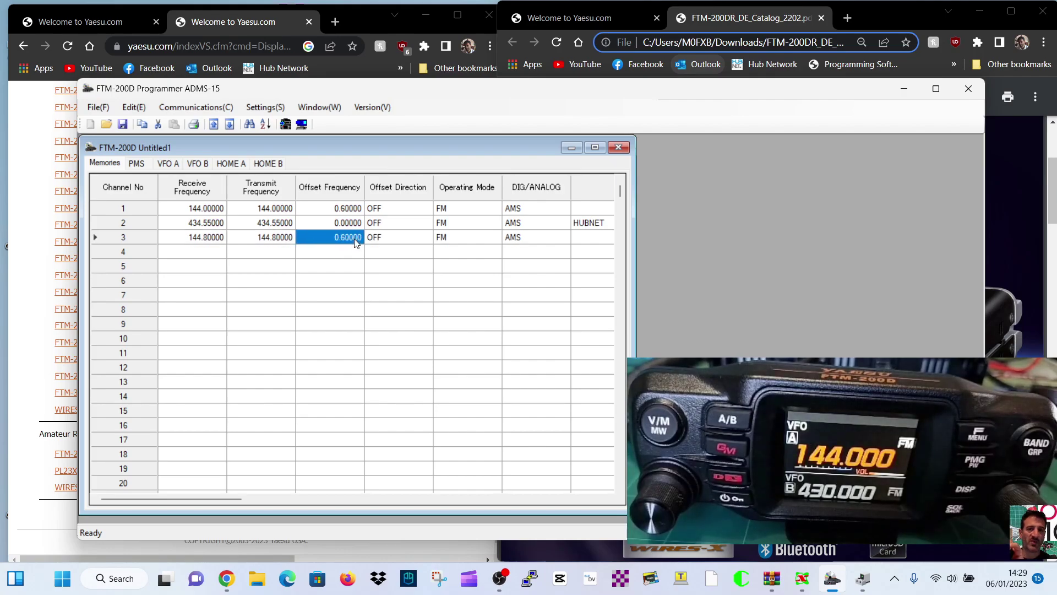
click(362, 239)
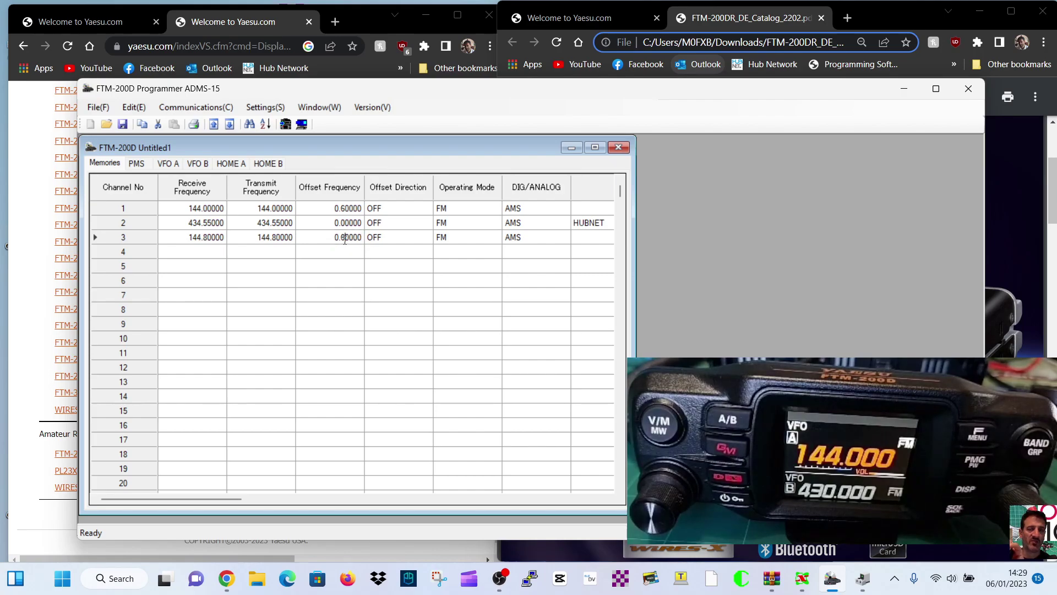
key(BackSpace)
text(0)
- Widen the memory list and name channel 3 'APRS'
drag(633, 286, 881, 287)
click(609, 238)
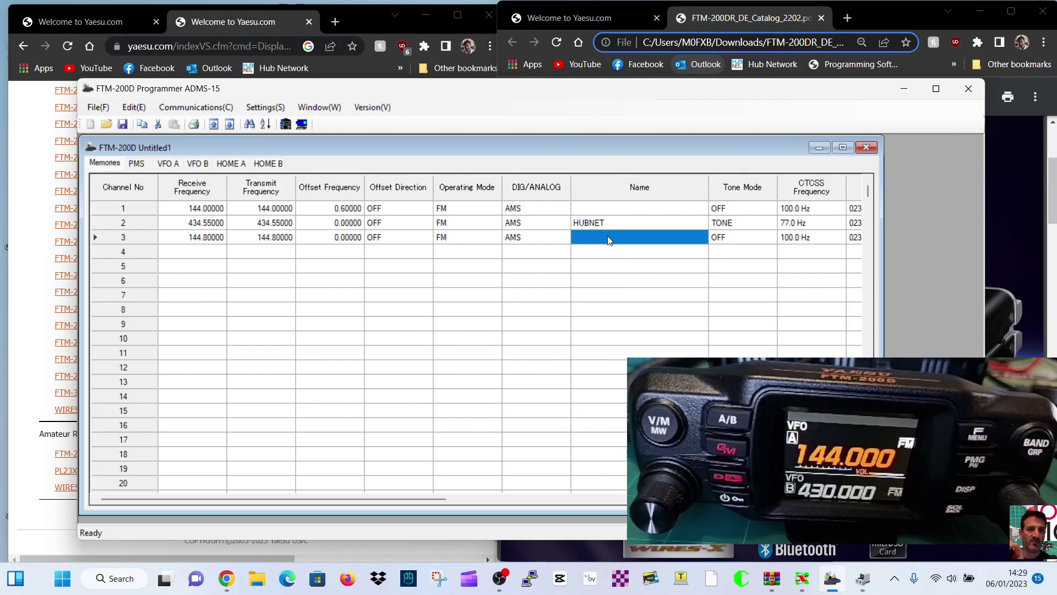
text(APRS)
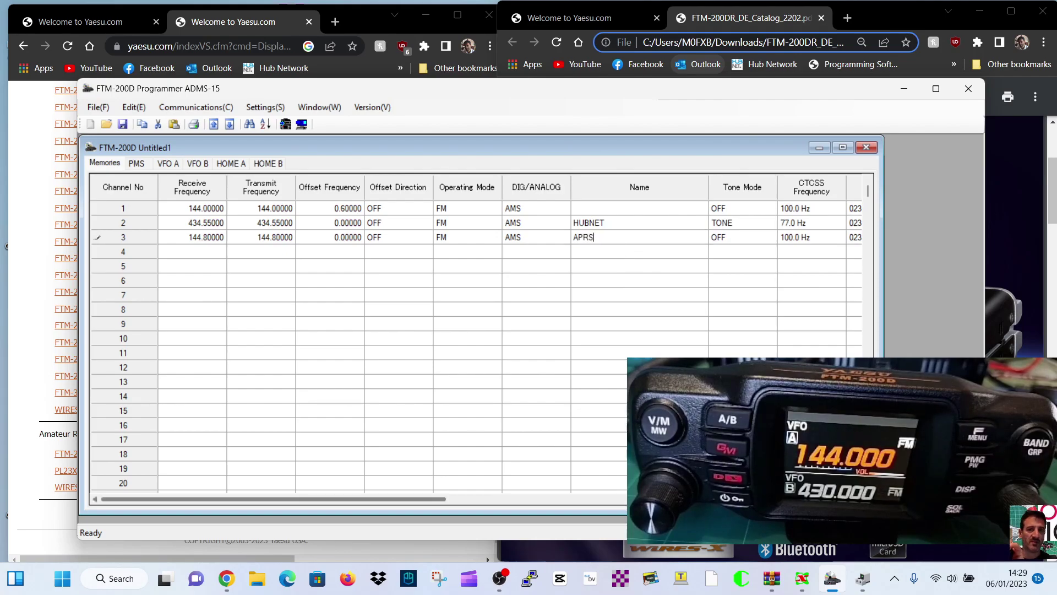
drag(437, 498, 498, 494)
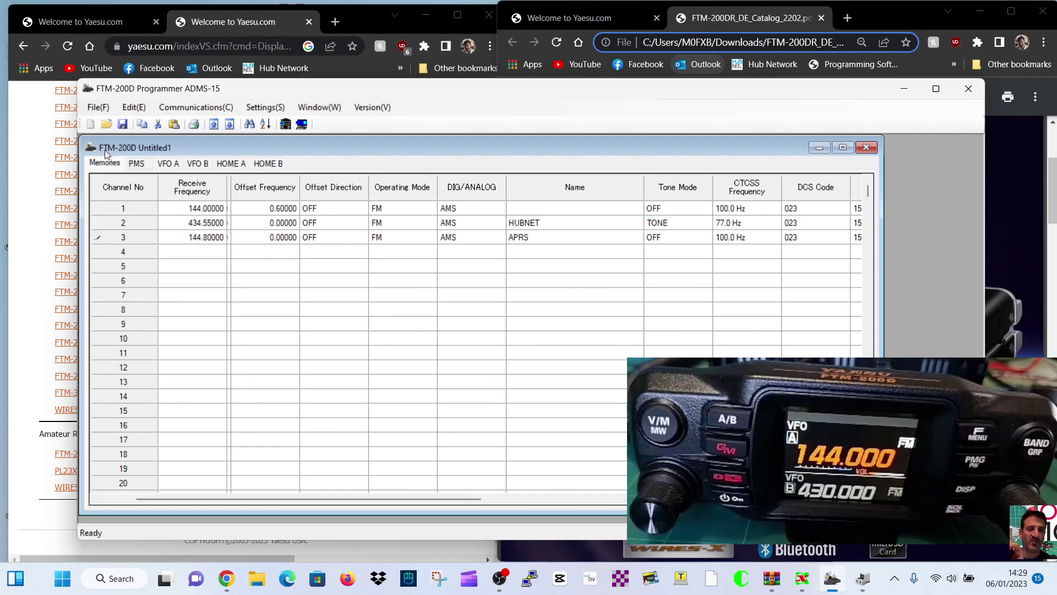
- Save As the memory list into the Desktop's 578 folder
click(91, 108)
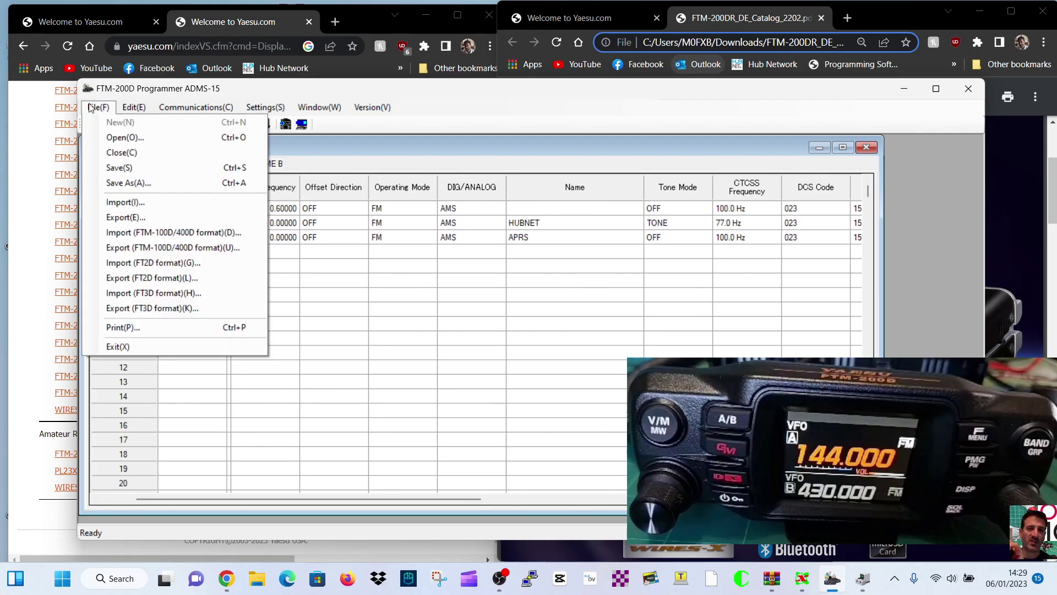
click(122, 183)
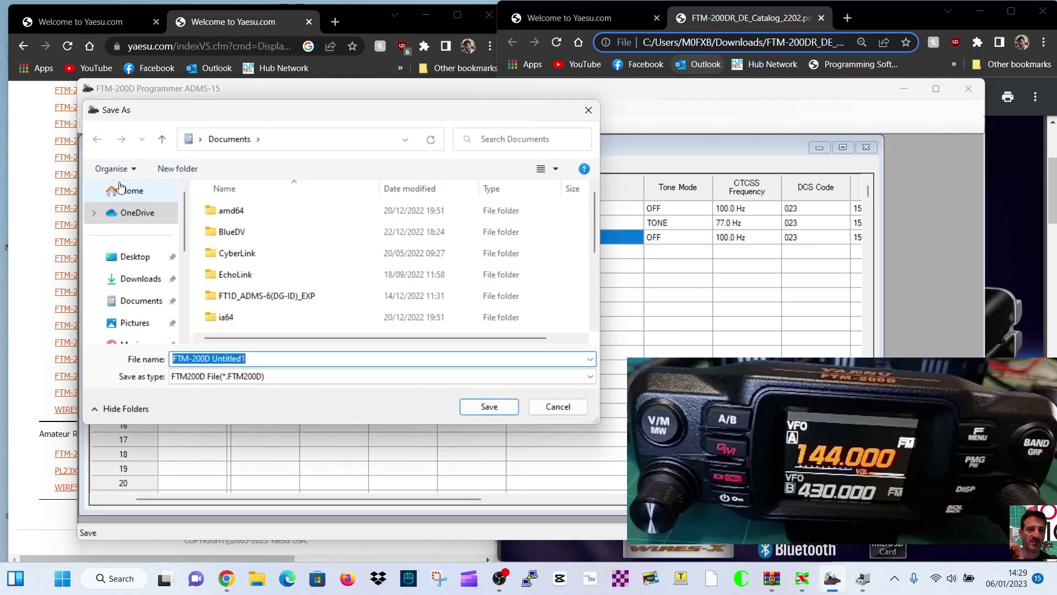
click(138, 257)
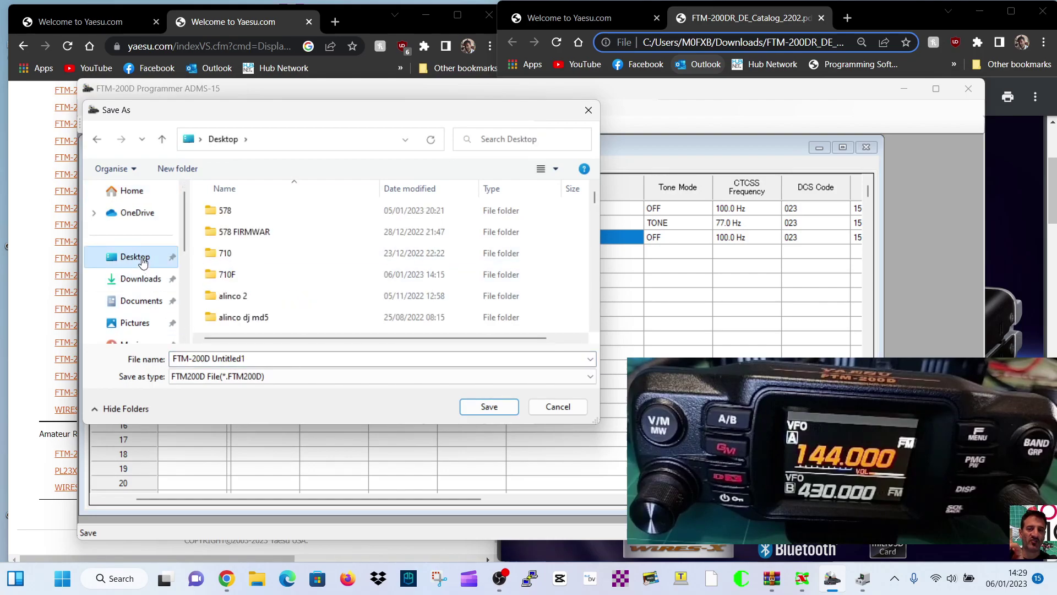
scroll(265, 270, down, 3)
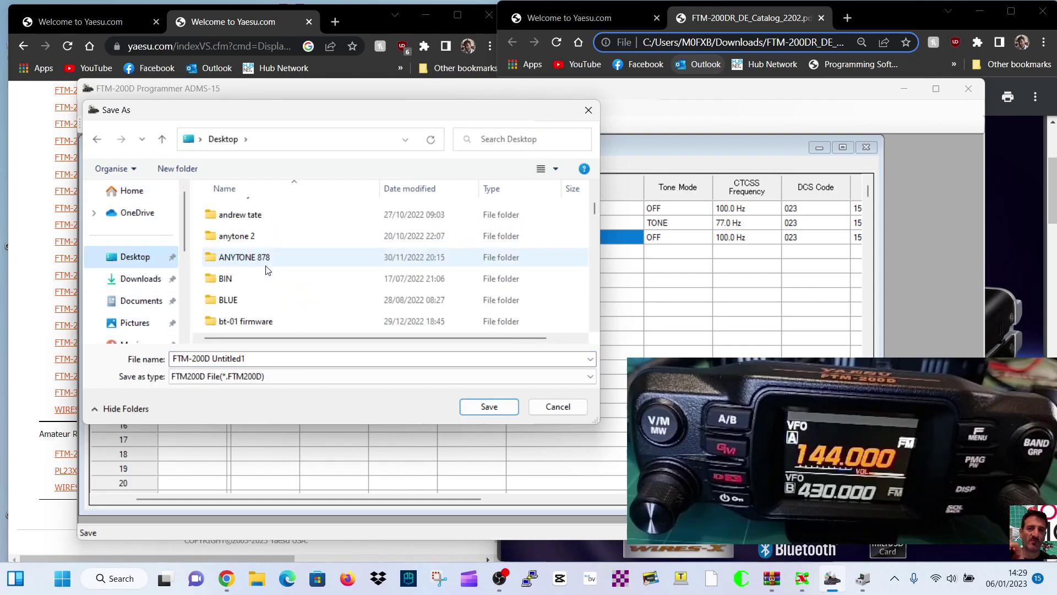
scroll(298, 270, down, 5)
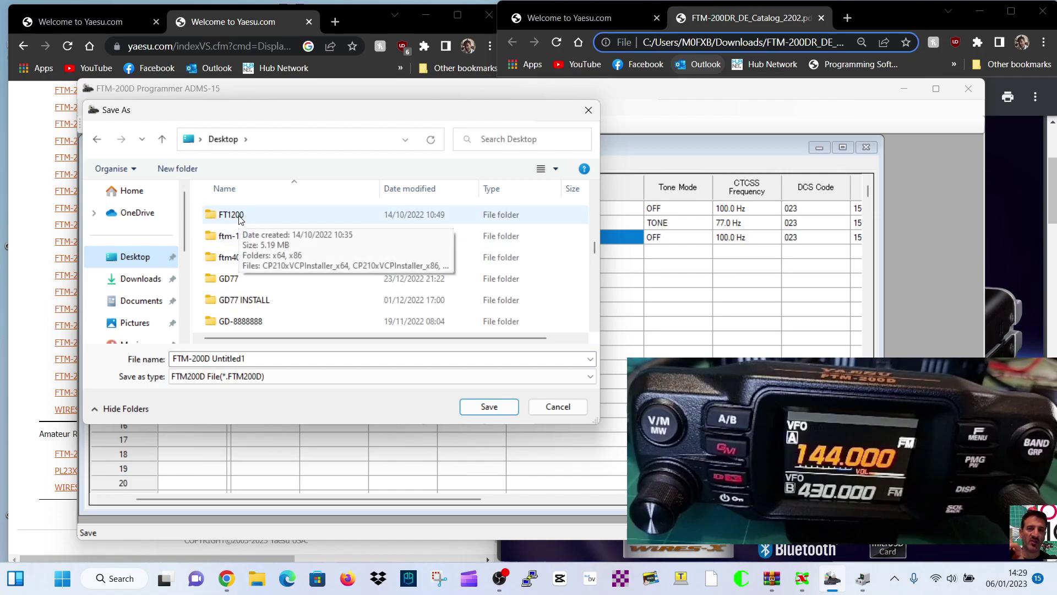
scroll(283, 252, down, 1)
scroll(284, 281, down, 2)
scroll(287, 279, down, 6)
scroll(296, 281, down, 4)
scroll(296, 280, up, 7)
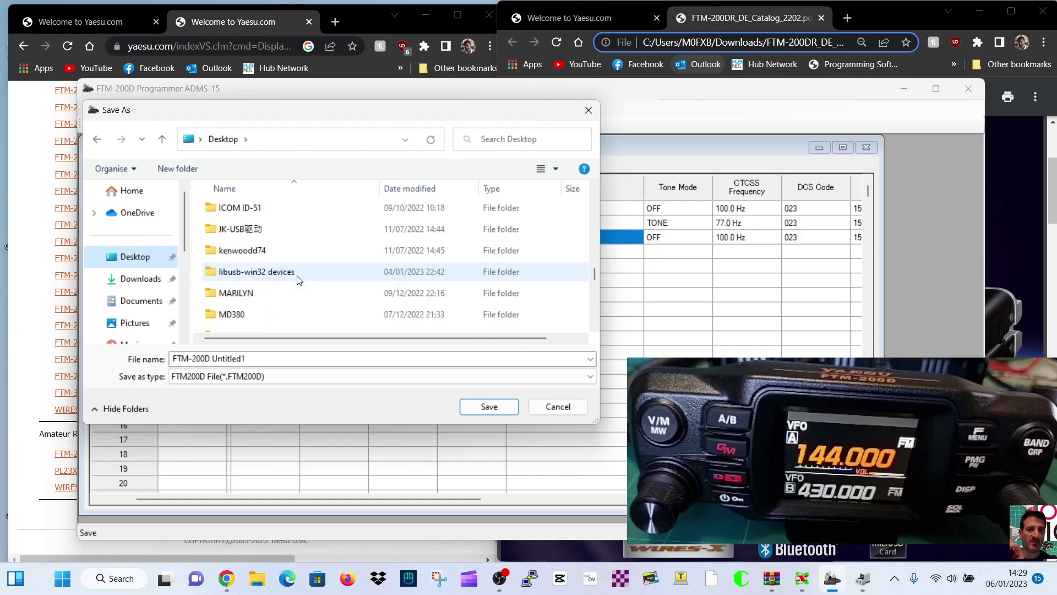
scroll(296, 280, up, 4)
scroll(297, 280, up, 3)
scroll(298, 280, up, 5)
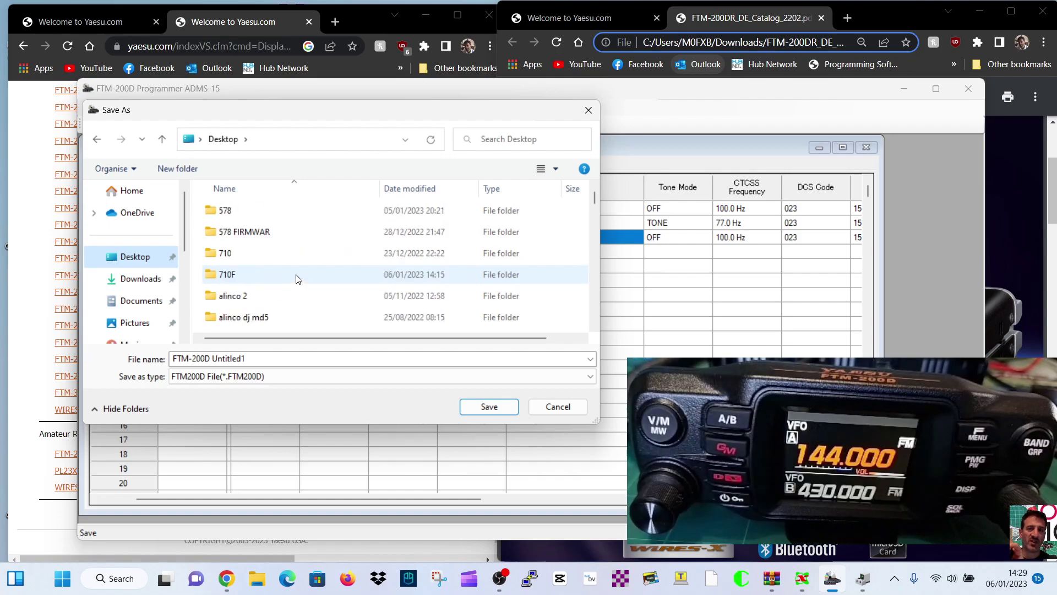
click(228, 211)
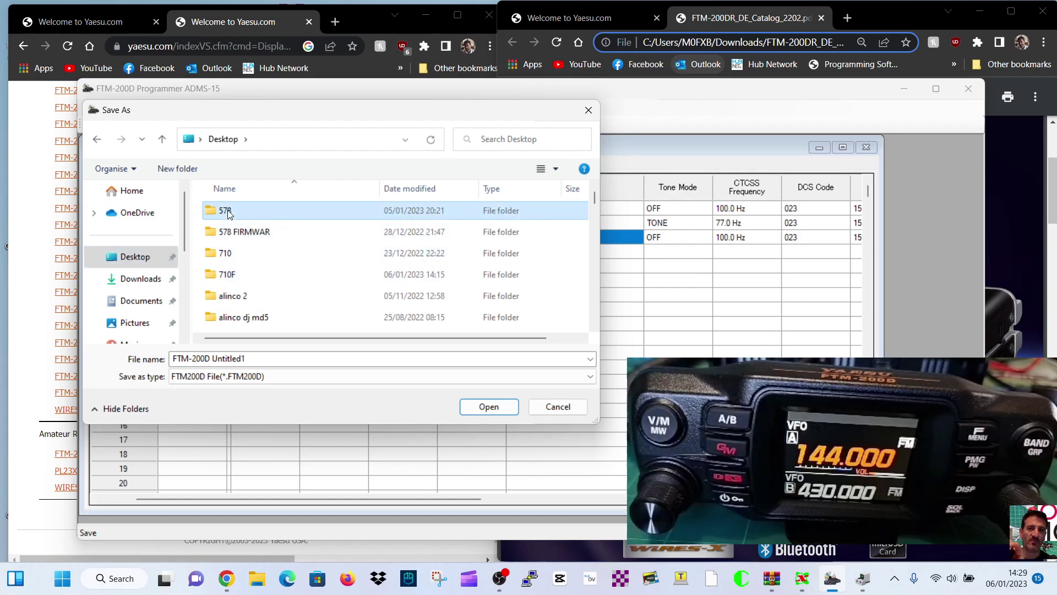
click(490, 410)
click(489, 407)
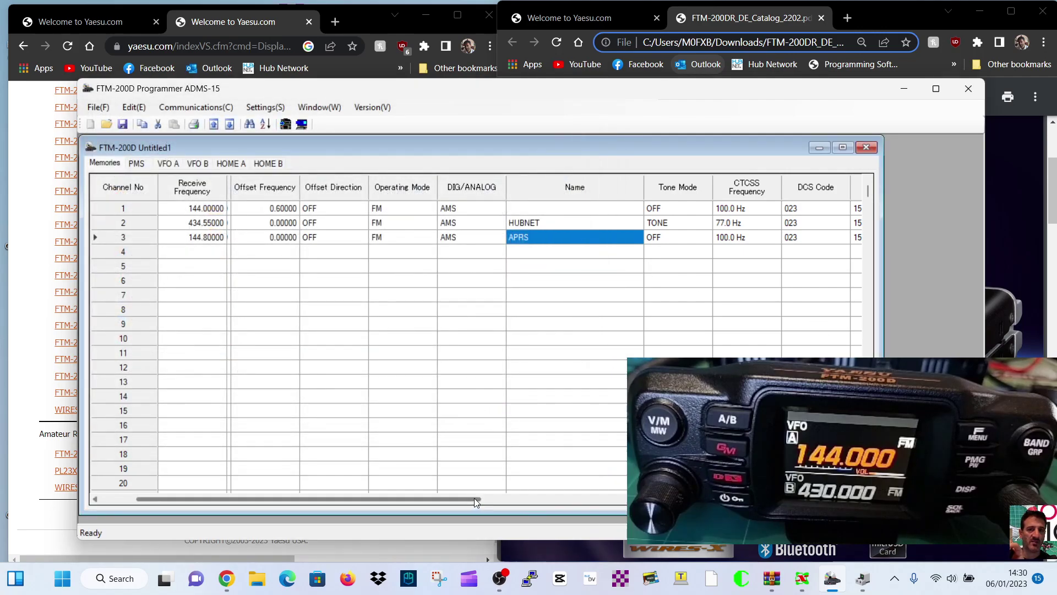
- In Set Mode's APRS settings, switch My Position from GPS to Manual and close the window
drag(478, 503, 408, 502)
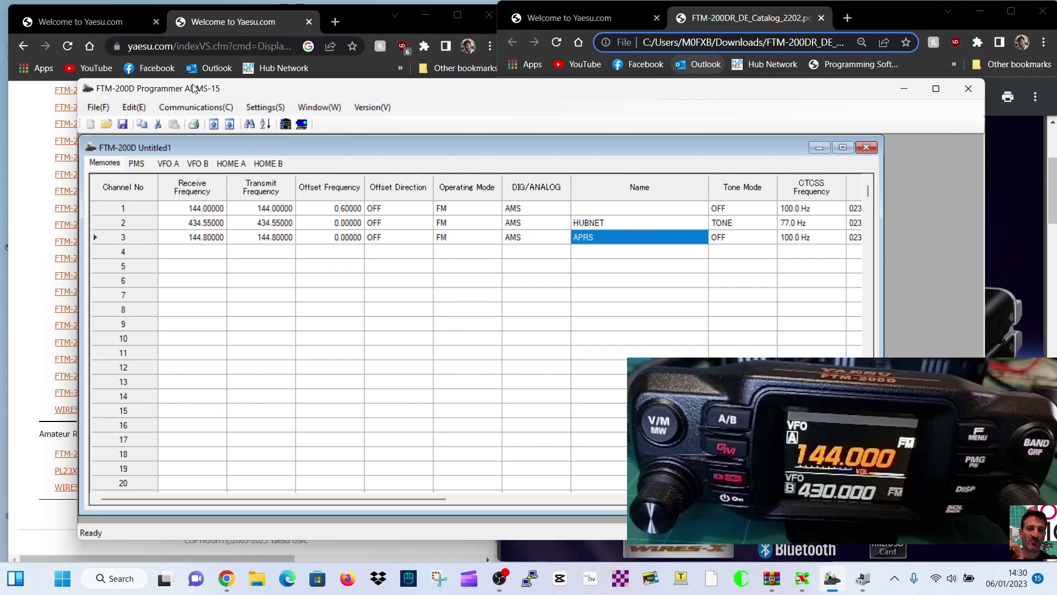
click(264, 107)
click(273, 121)
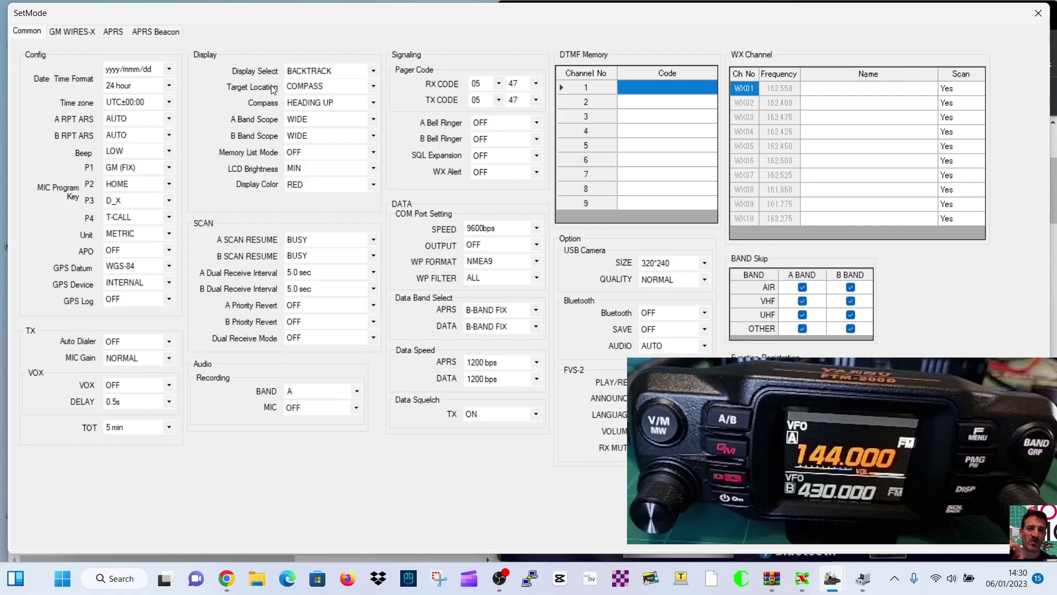
click(112, 36)
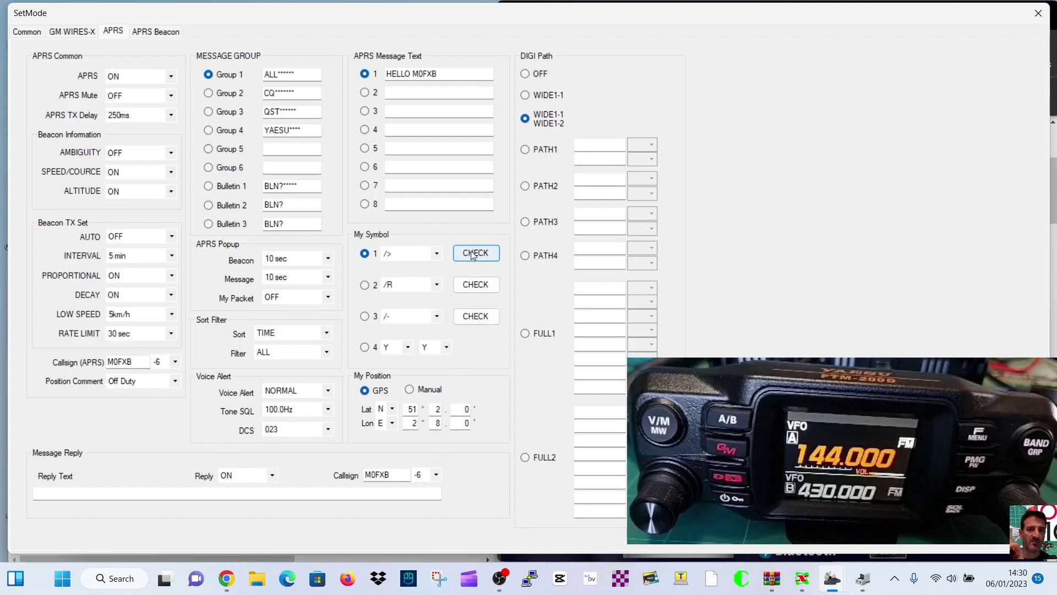
click(409, 390)
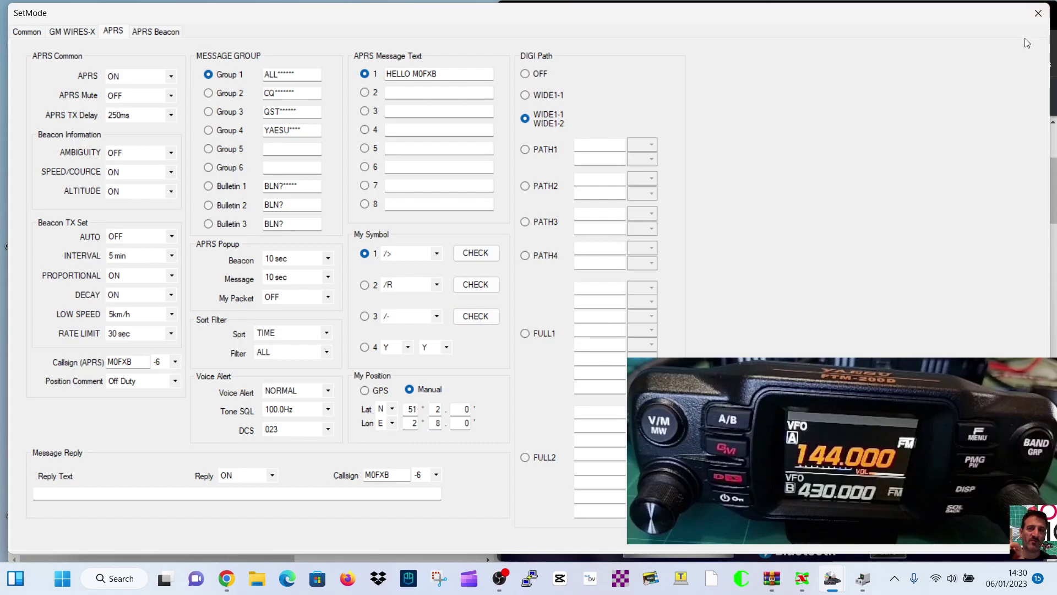
click(1038, 13)
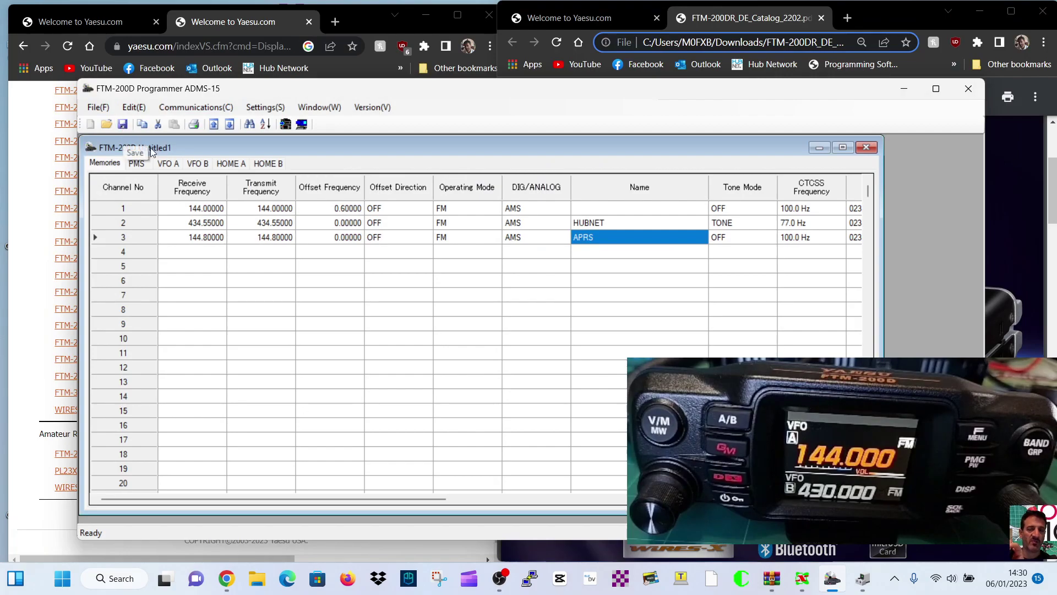
click(199, 108)
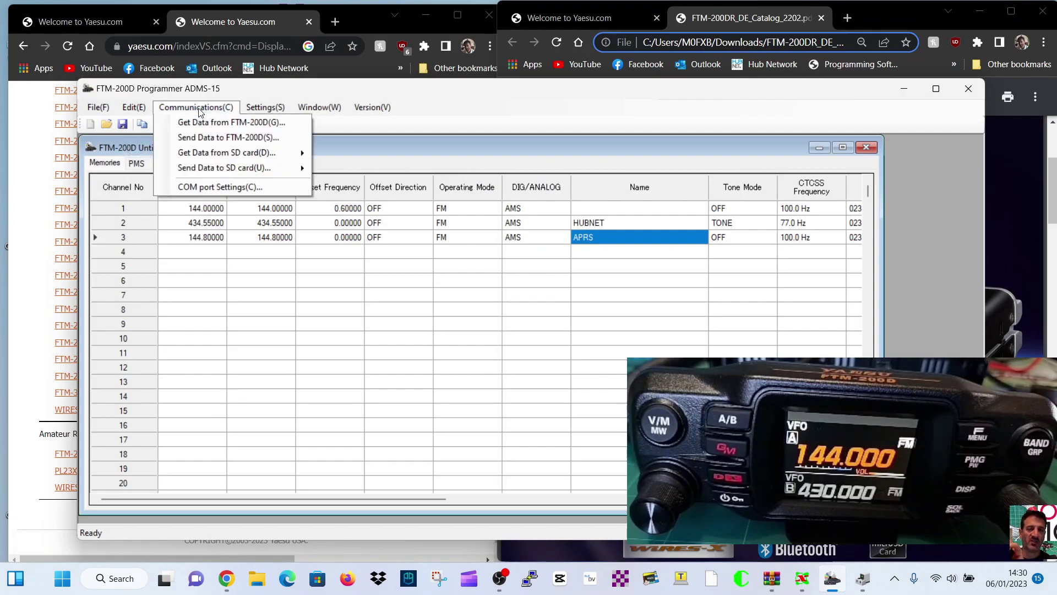
click(206, 136)
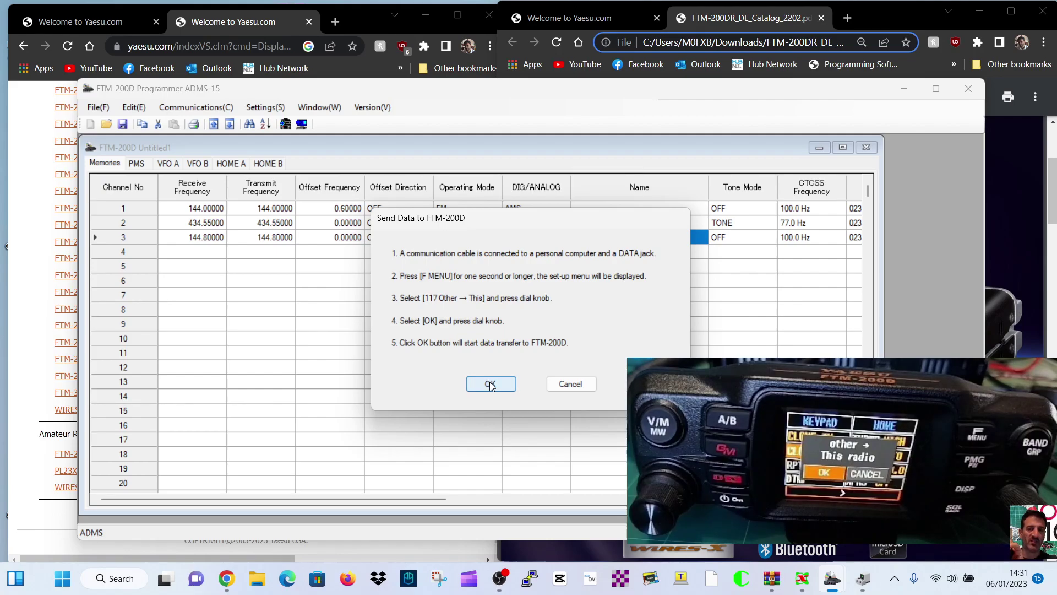
click(491, 385)
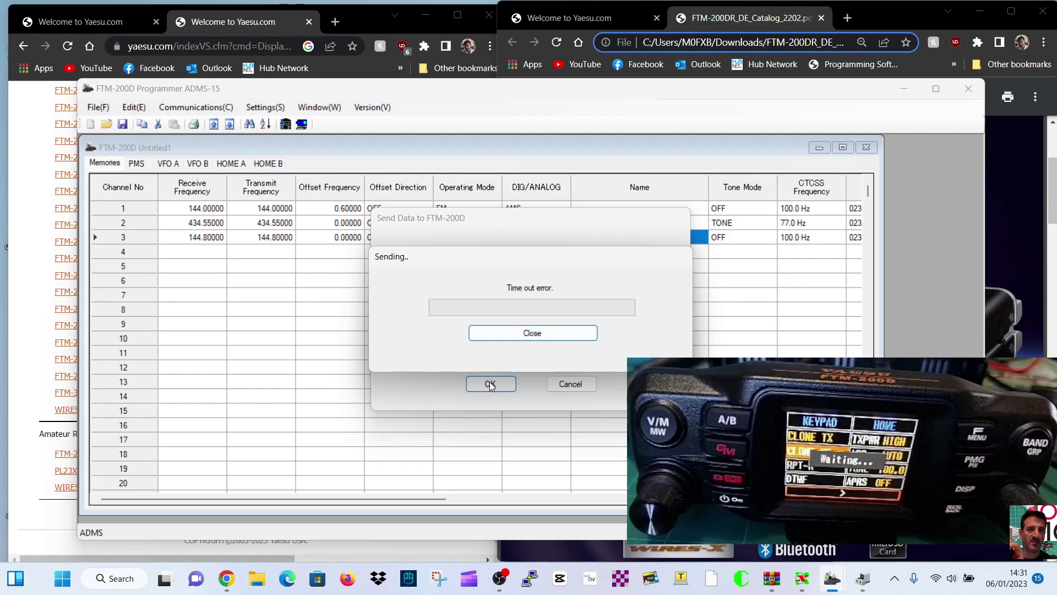
- Dismiss the time-out error, then run Send Data to FTM-200D and confirm the transfer
click(532, 333)
click(502, 385)
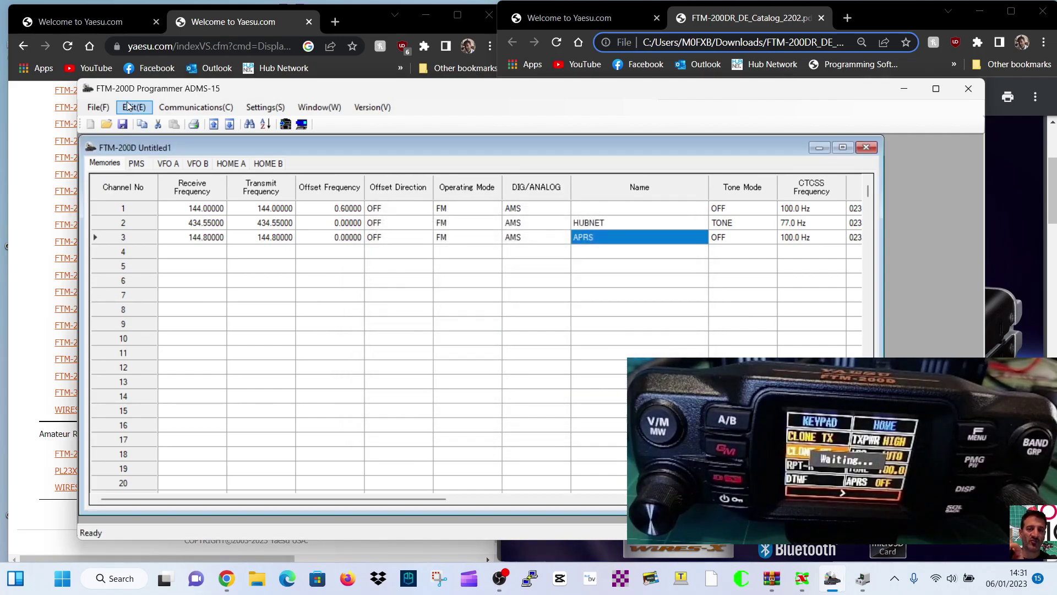
click(193, 112)
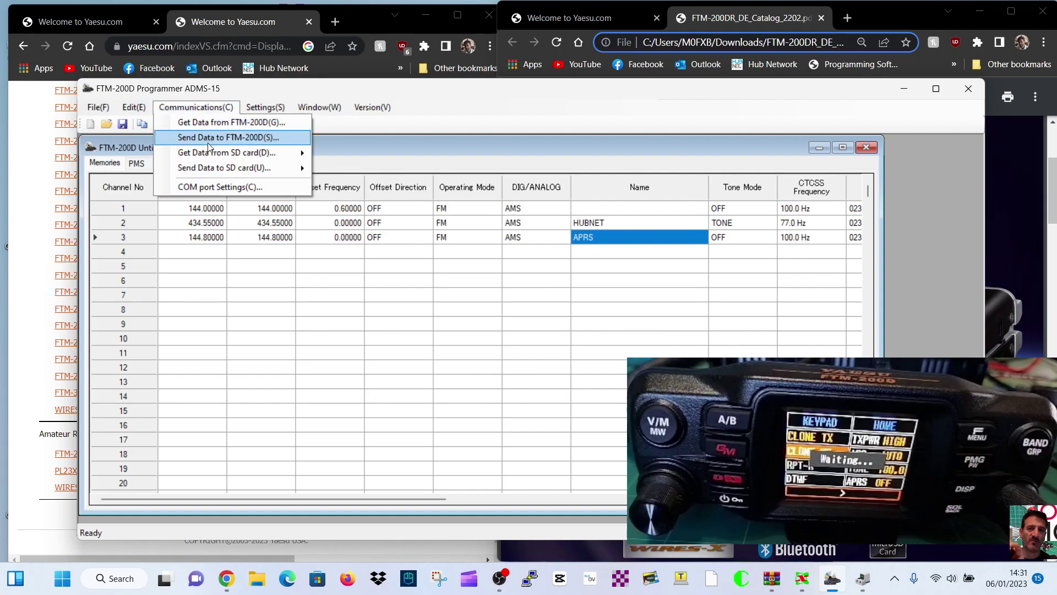
click(206, 139)
click(479, 383)
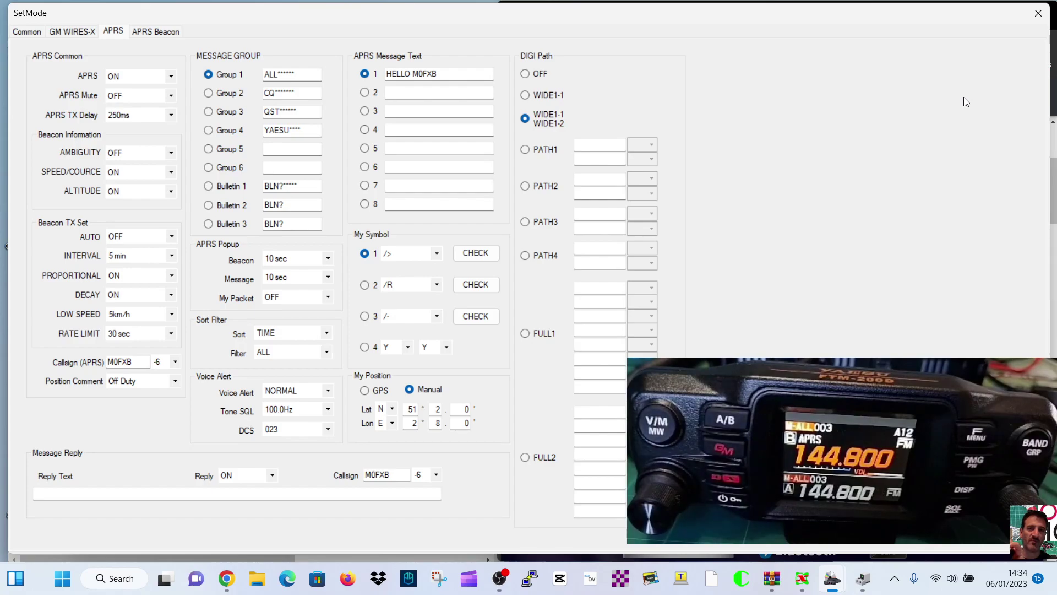
- Minimize OBS and close the SetMode APRS window to get back to the memory table
click(499, 579)
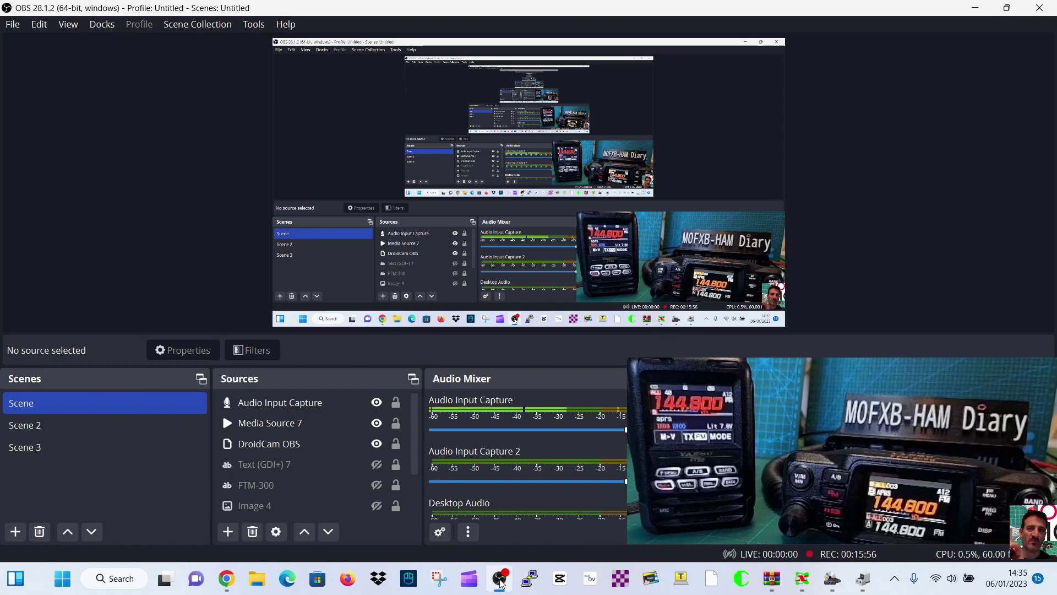
click(977, 10)
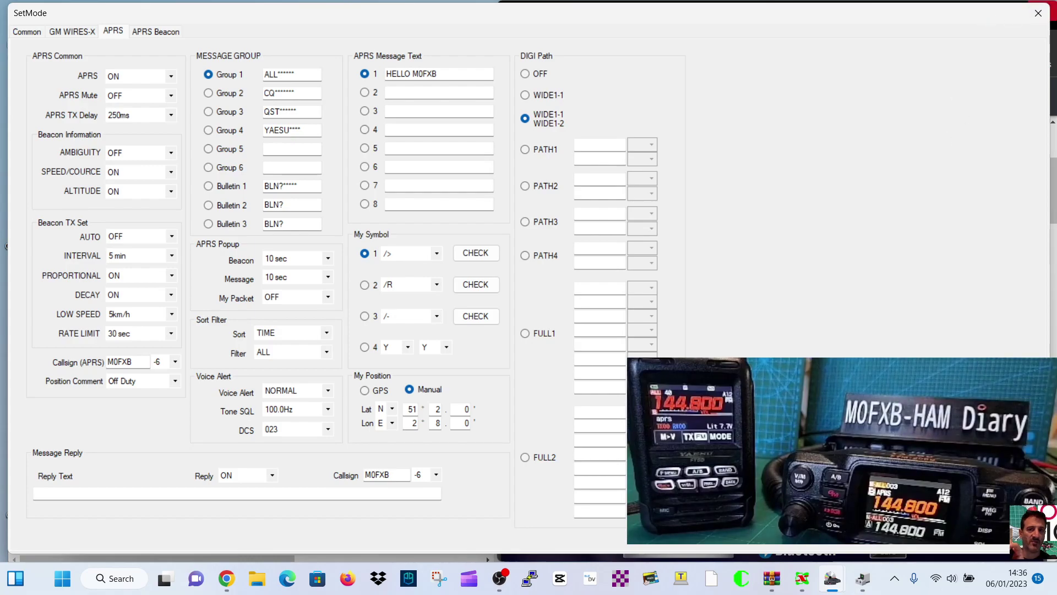
click(1038, 12)
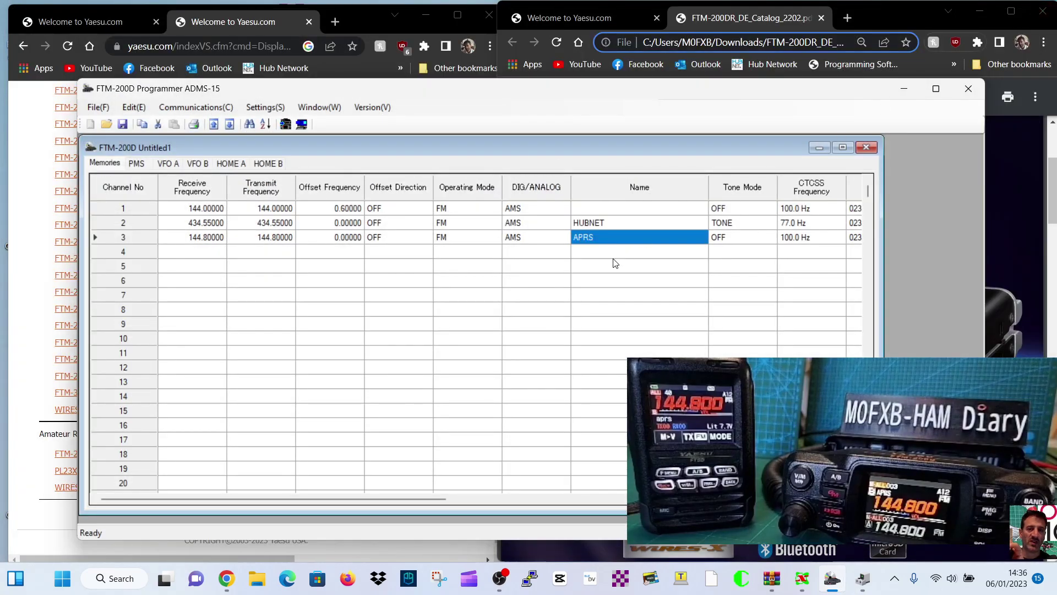